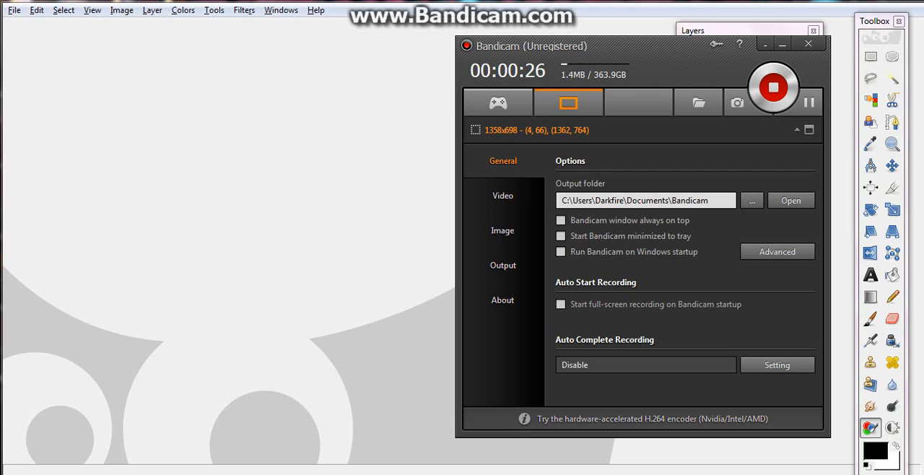
# Switch to GIMP and open the image 04_by_claristan-d6s5xsw.png from the Desktop
pyautogui.hotkey('alt', 'Tab')
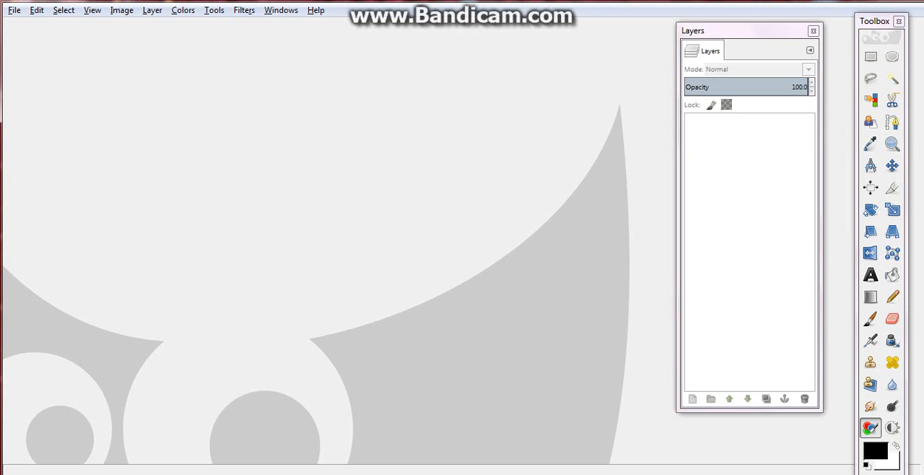
pyautogui.click(15, 10)
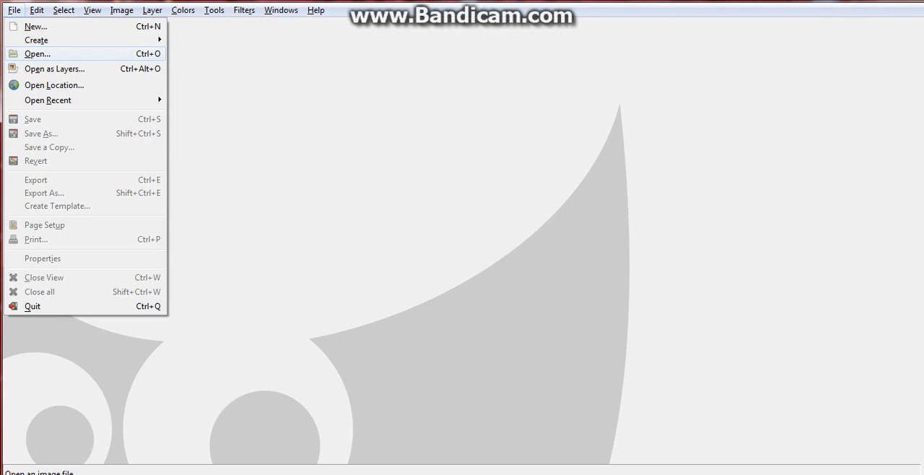
pyautogui.click(36, 53)
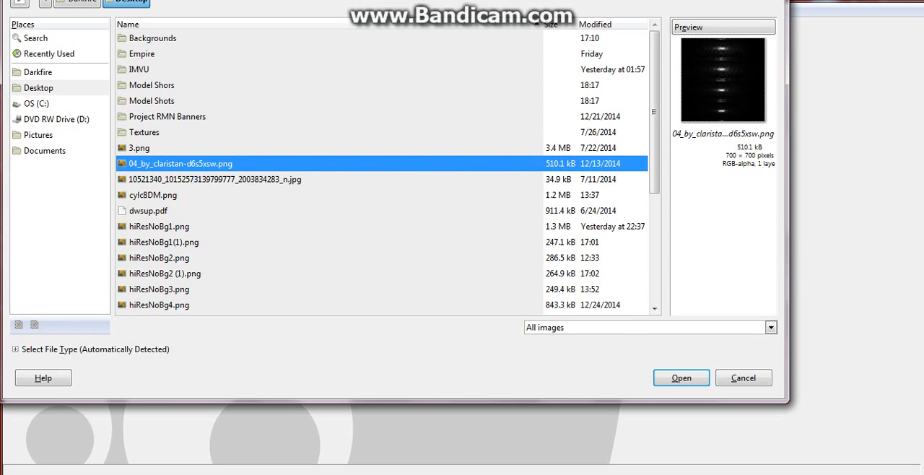
pyautogui.click(681, 378)
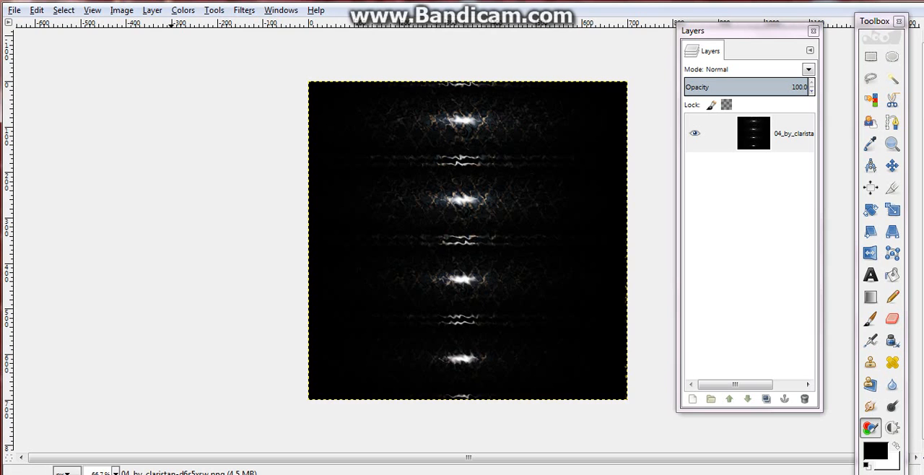
# Scale the background image to 700 × 700 pixels
pyautogui.click(121, 10)
pyautogui.click(151, 131)
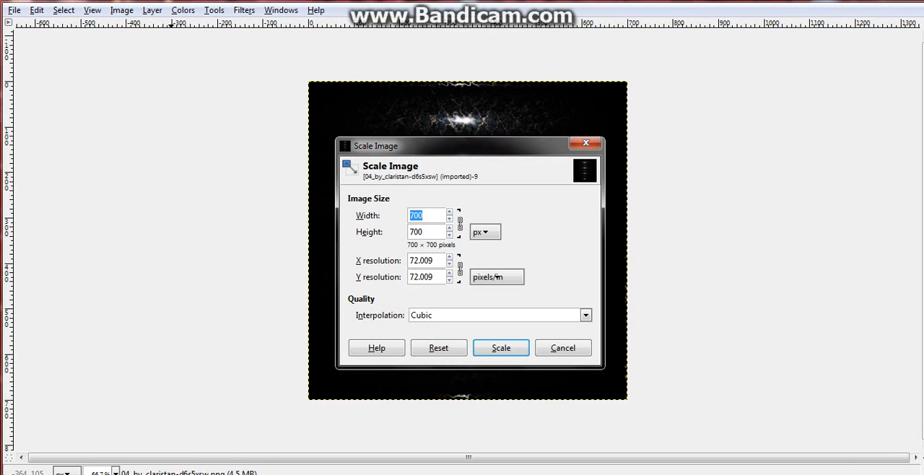
pyautogui.click(427, 215)
pyautogui.click(460, 224)
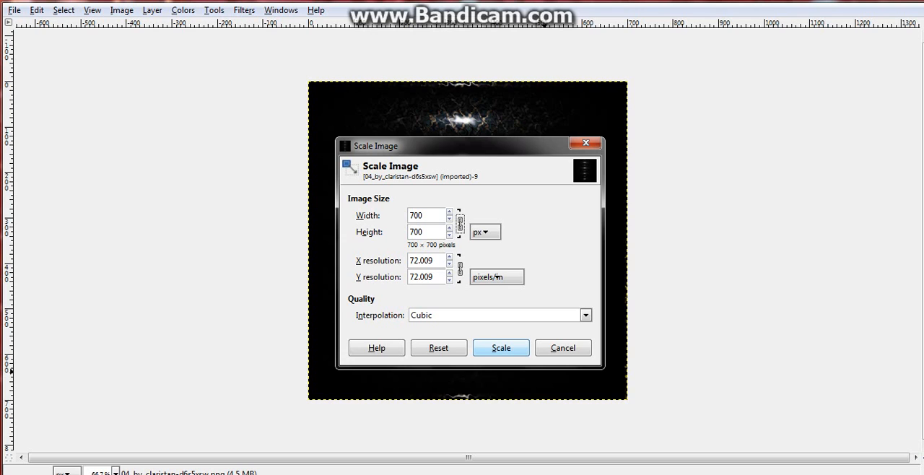
pyautogui.click(501, 348)
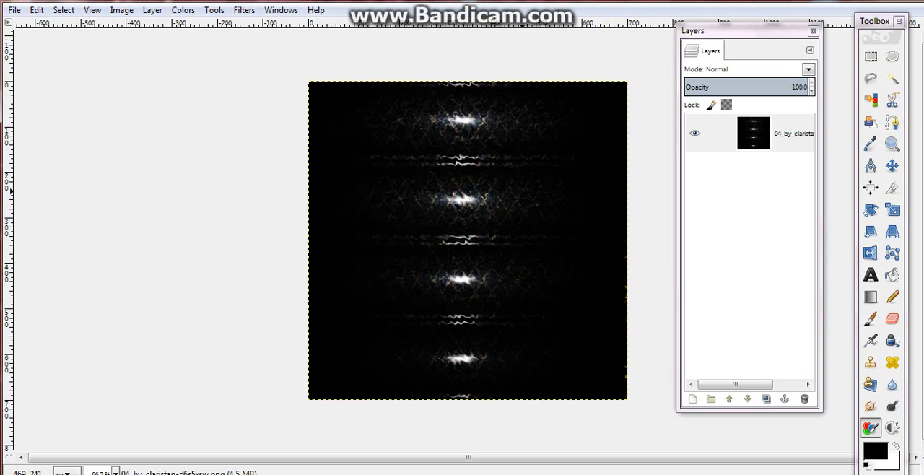
# Apply the Sharpen filter to the background image with a changed sharpness value
pyautogui.click(244, 10)
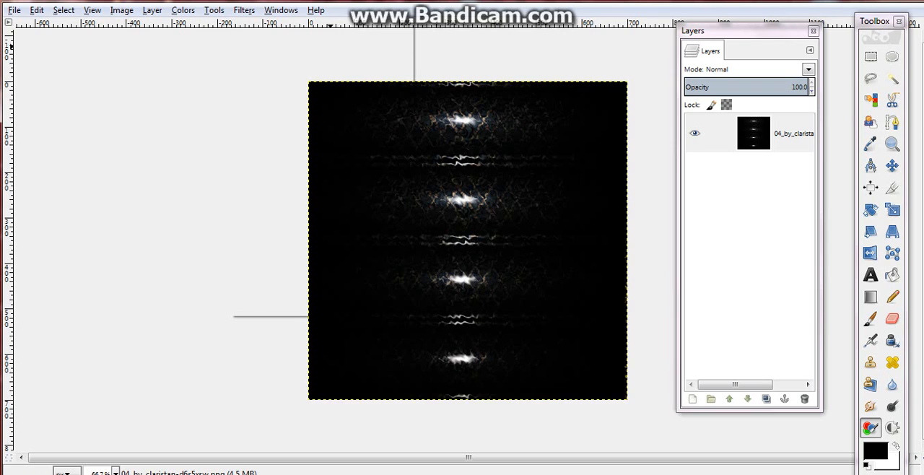
pyautogui.moveTo(265, 102)
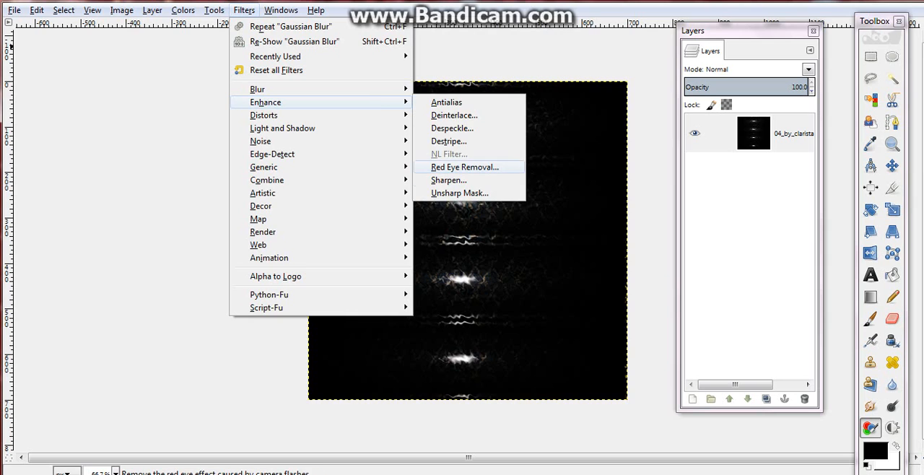
pyautogui.click(448, 179)
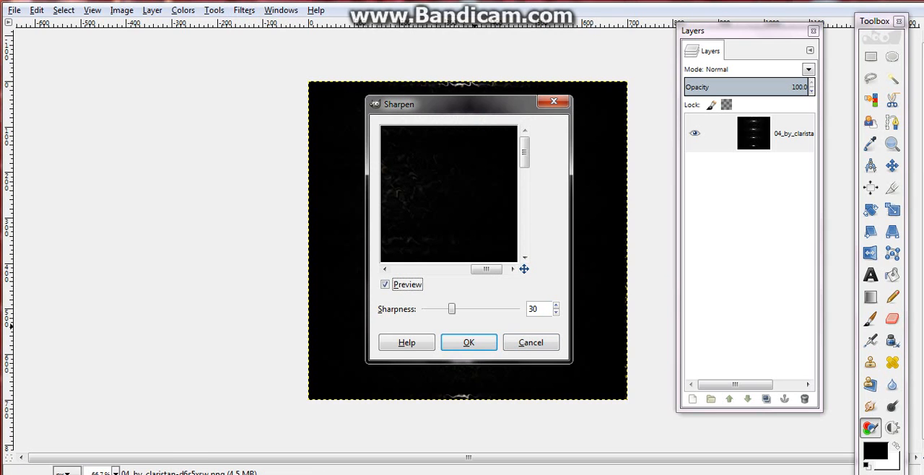
pyautogui.click(533, 309)
pyautogui.press('BackSpace')
pyautogui.write('2')
pyautogui.click(453, 342)
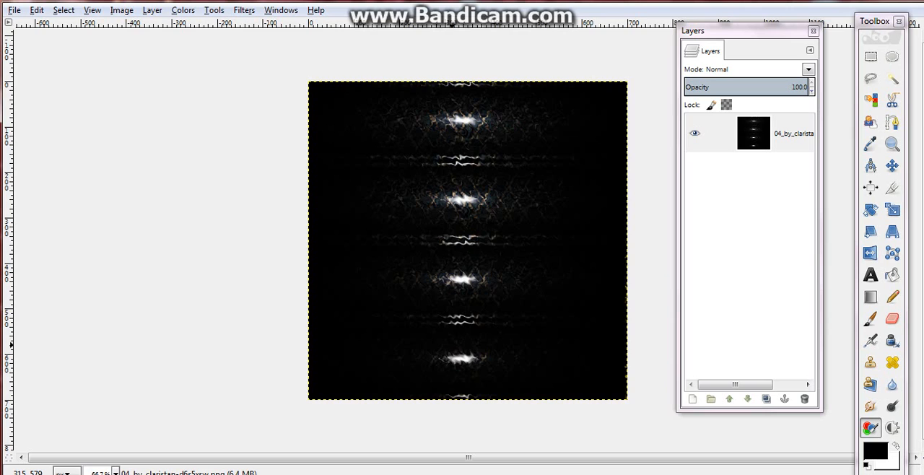
# Add hiResNoBg1.png from the Desktop to the image as a new layer
pyautogui.press('Tab')
pyautogui.click(14, 10)
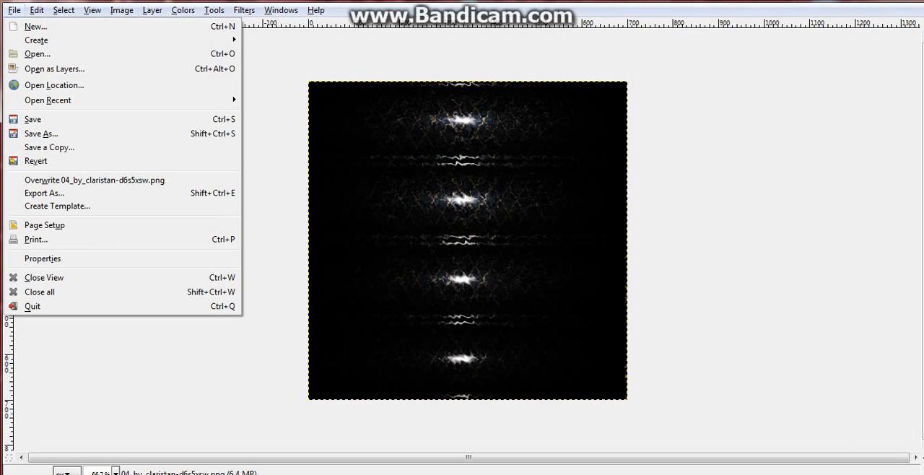
pyautogui.click(55, 69)
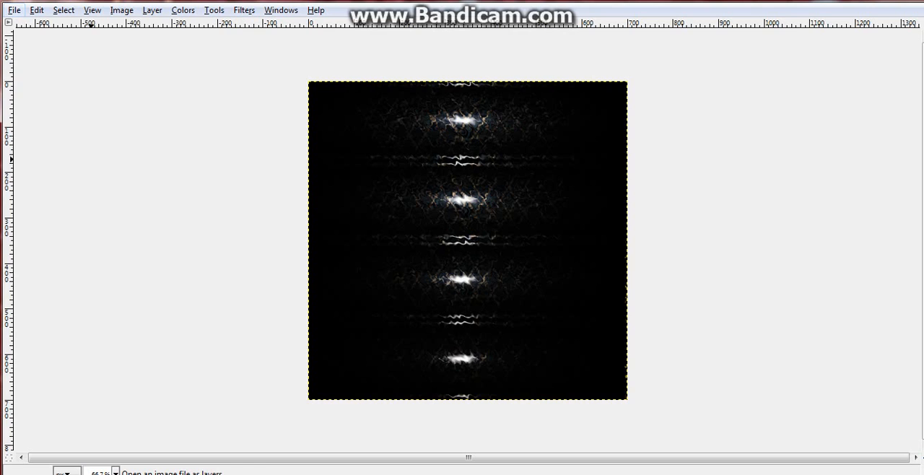
pyautogui.click(159, 226)
pyautogui.click(164, 243)
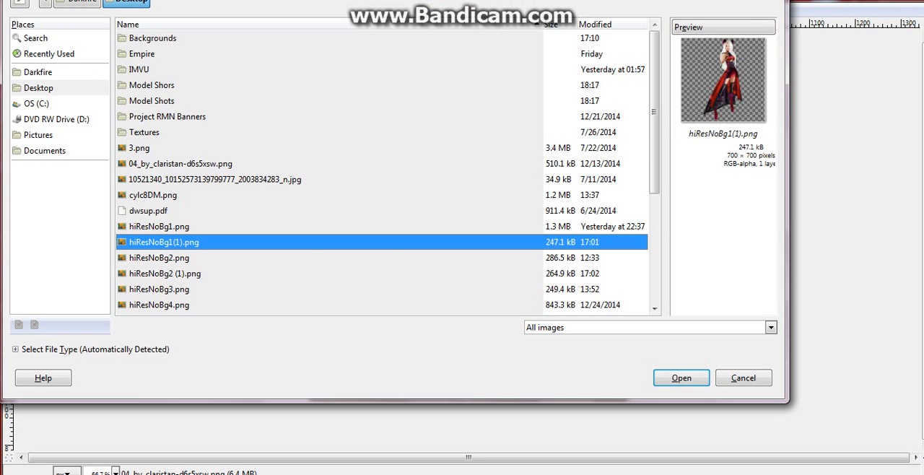
pyautogui.click(159, 227)
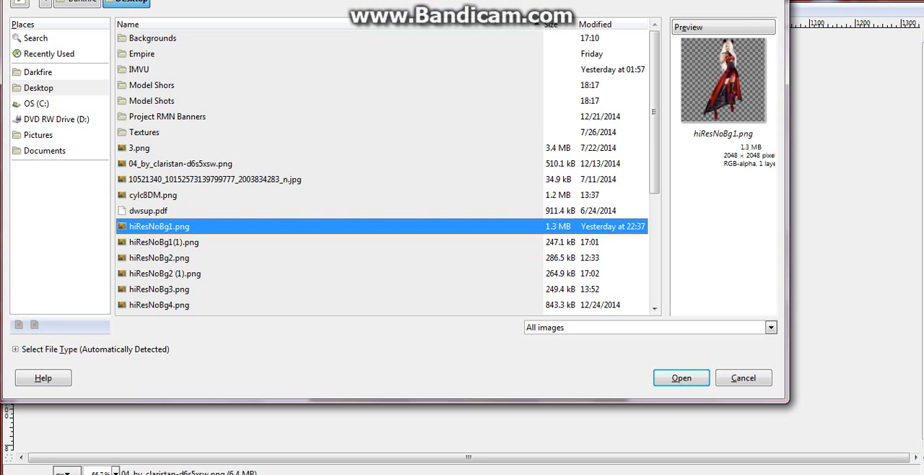
pyautogui.click(681, 377)
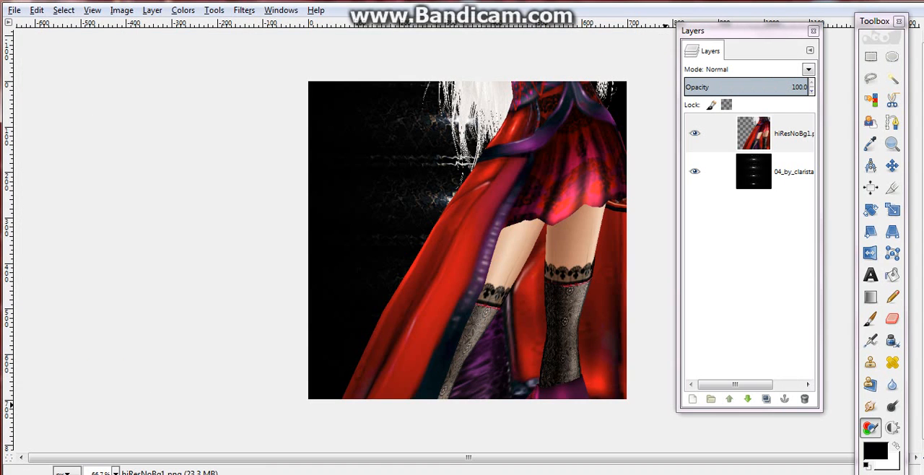
# Move the hiResNoBg1.png layer so the character's head and torso sit in the right half of the canvas
pyautogui.click(892, 166)
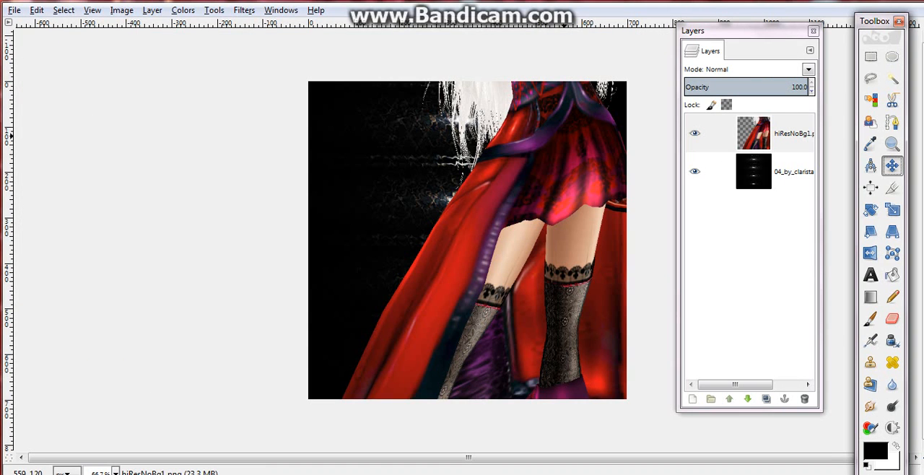
pyautogui.moveTo(468, 231); pyautogui.dragTo(449, 474)
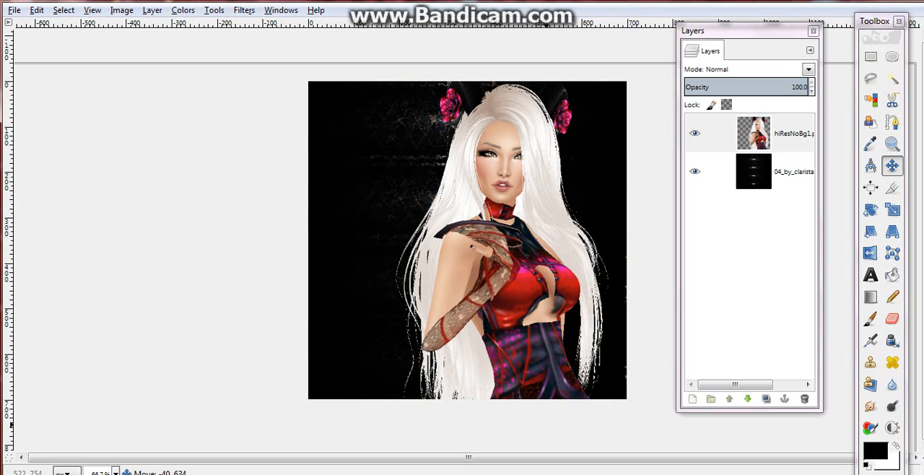
pyautogui.moveTo(559, 444); pyautogui.dragTo(587, 444)
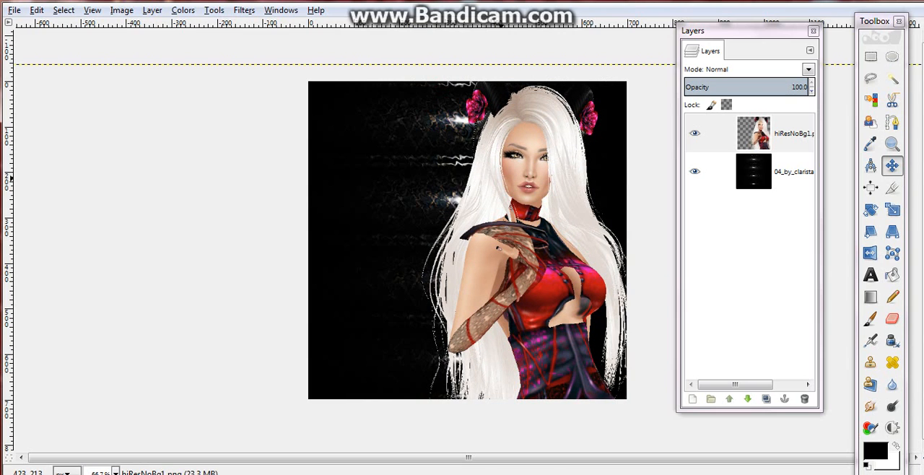
# Delete the hiResNoBg1.png layer
pyautogui.rightClick(504, 182)
pyautogui.moveTo(531, 259)
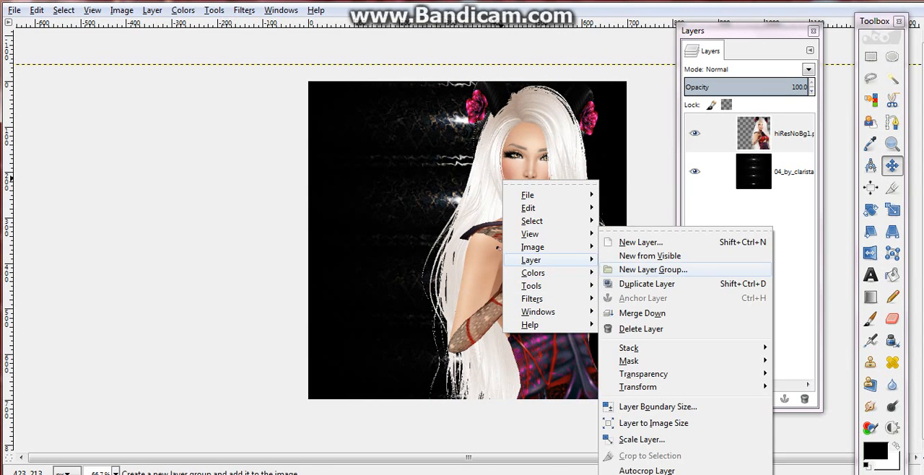
pyautogui.click(640, 328)
# Add the full-body render hiResNoBg3.png from the Desktop as a new layer over the background
pyautogui.click(14, 10)
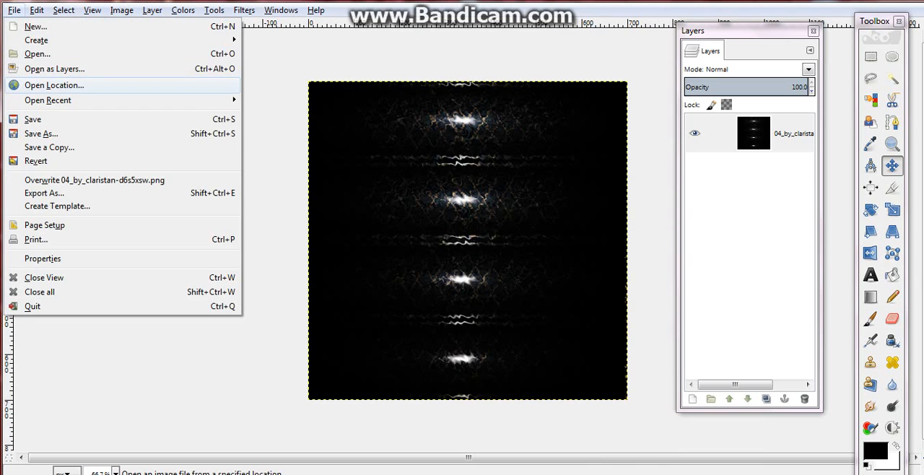
pyautogui.click(56, 68)
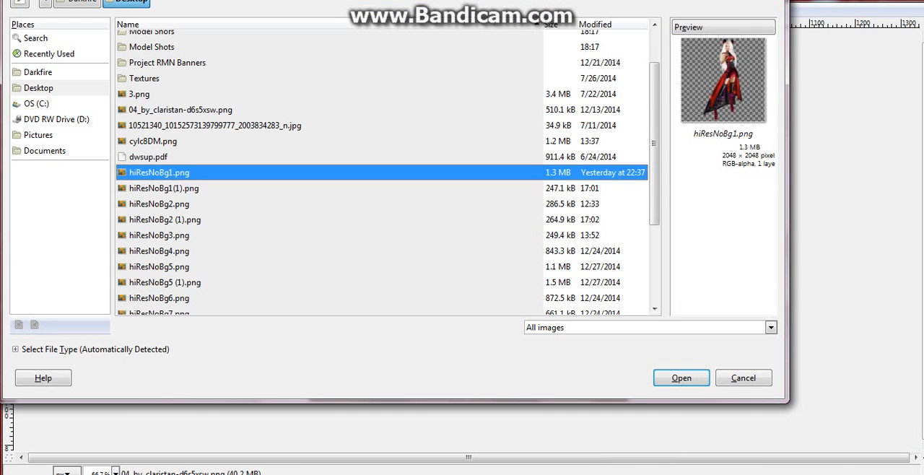
pyautogui.click(160, 205)
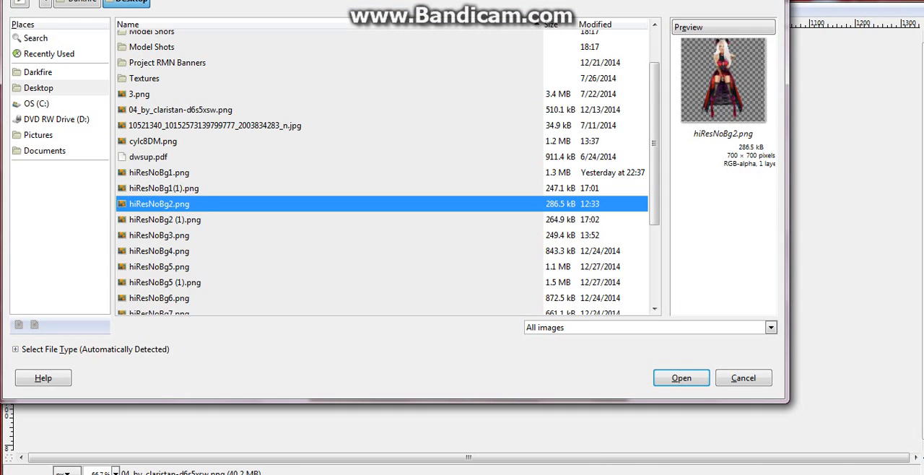
pyautogui.click(164, 188)
pyautogui.click(165, 219)
pyautogui.click(159, 235)
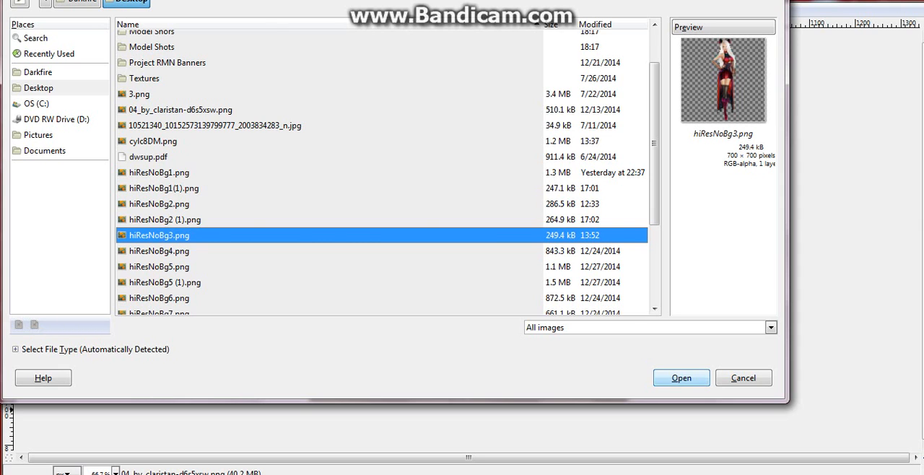
pyautogui.click(680, 377)
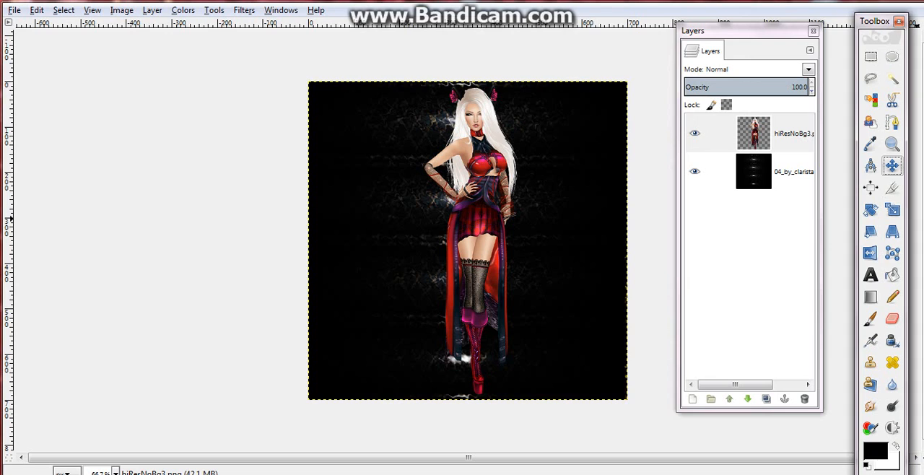
# Add cylc8DM.png from the Desktop to the image as another layer
pyautogui.click(14, 10)
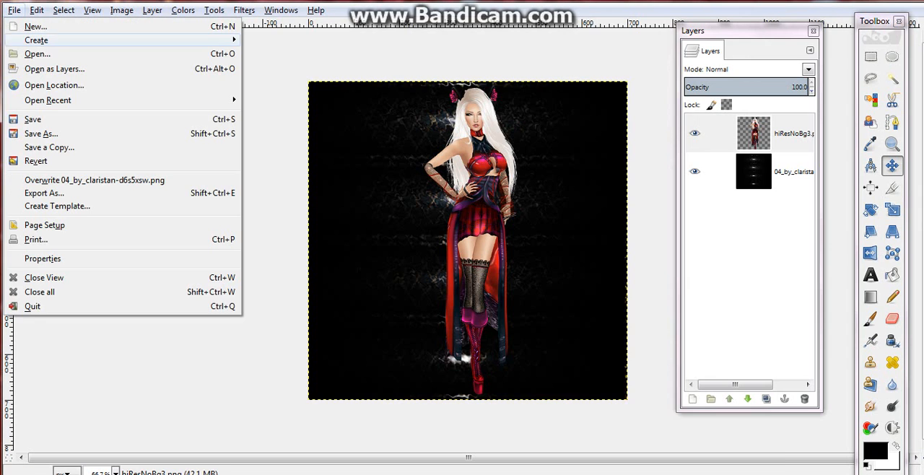
pyautogui.click(43, 69)
pyautogui.click(159, 188)
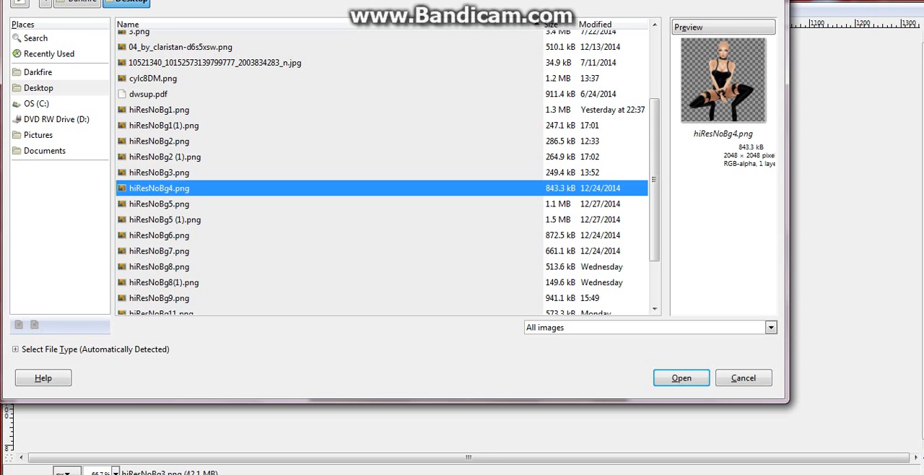
pyautogui.click(153, 79)
pyautogui.click(681, 378)
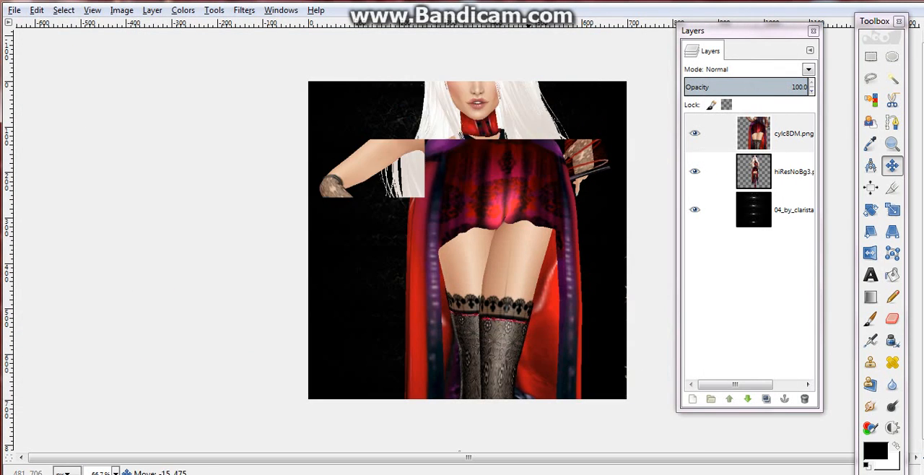
# Position the cylc8DM.png head and torso over the canvas's left half and move the hiResNoBg3.png figure to its right side
pyautogui.moveTo(501, 155); pyautogui.dragTo(518, 135)
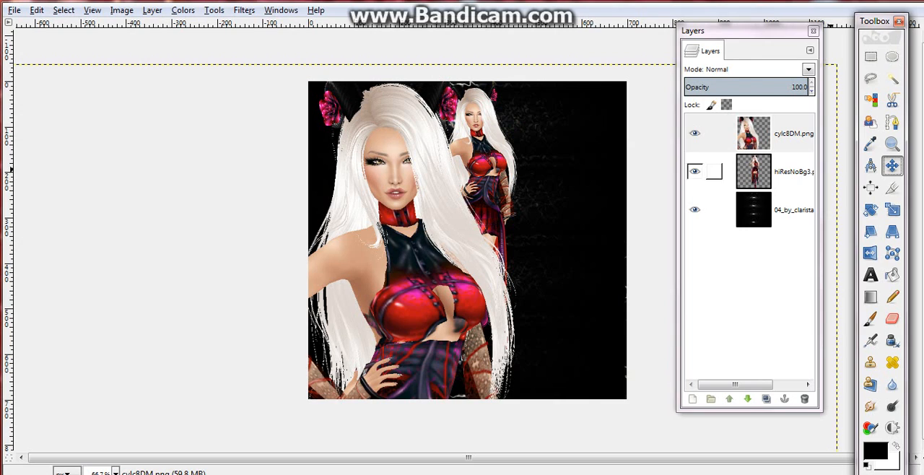
pyautogui.click(713, 171)
pyautogui.moveTo(473, 241); pyautogui.dragTo(553, 248)
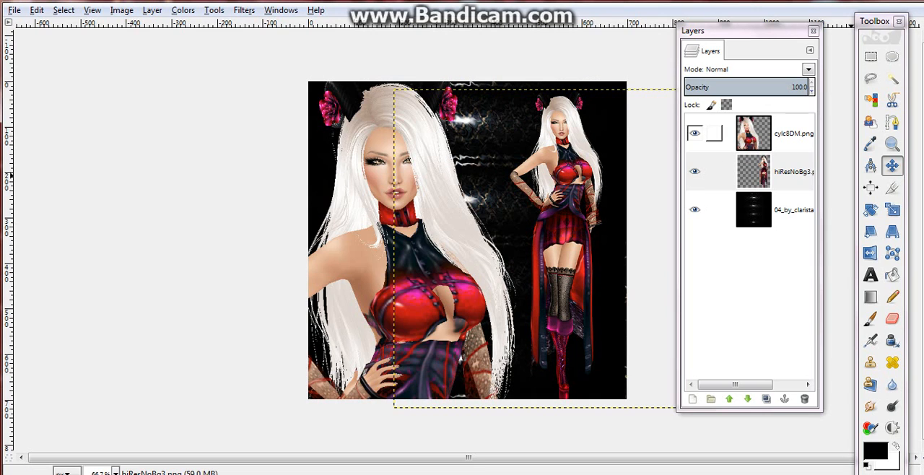
# Scale the cylc8DM.png layer to 700 × 700 px and move the resized full-body figure onto the canvas's left half
pyautogui.click(786, 134)
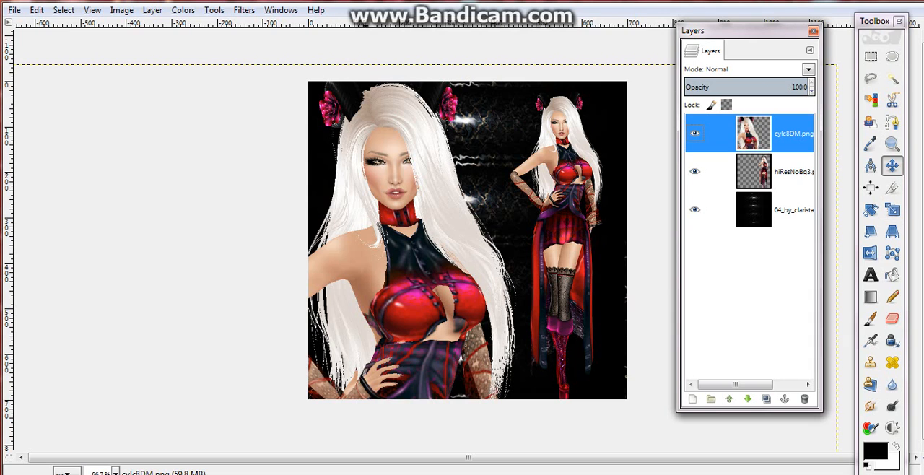
pyautogui.click(281, 10)
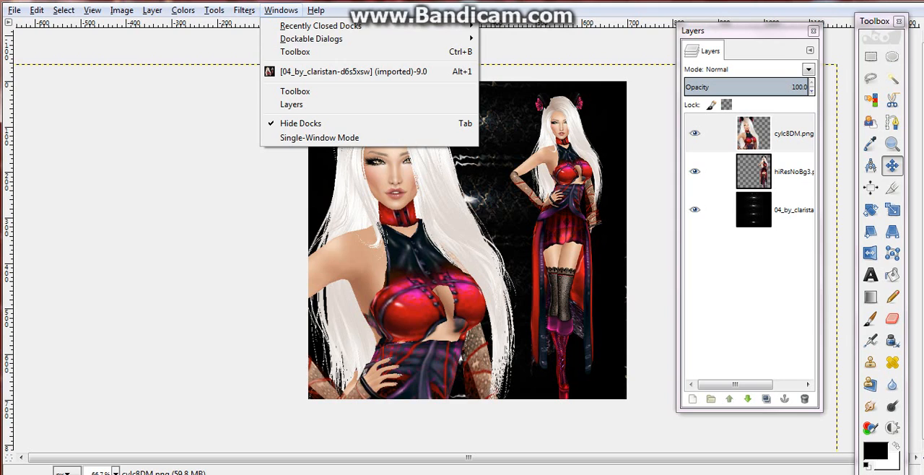
pyautogui.click(281, 10)
pyautogui.click(892, 210)
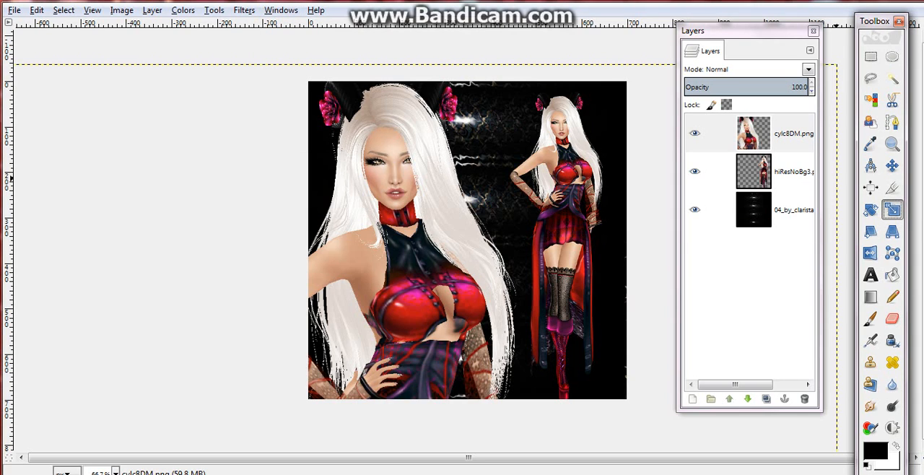
pyautogui.click(765, 134)
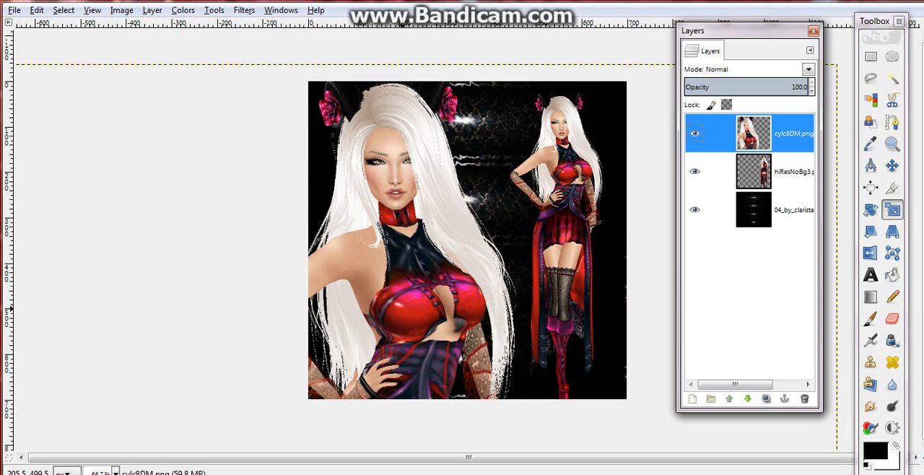
pyautogui.click(403, 309)
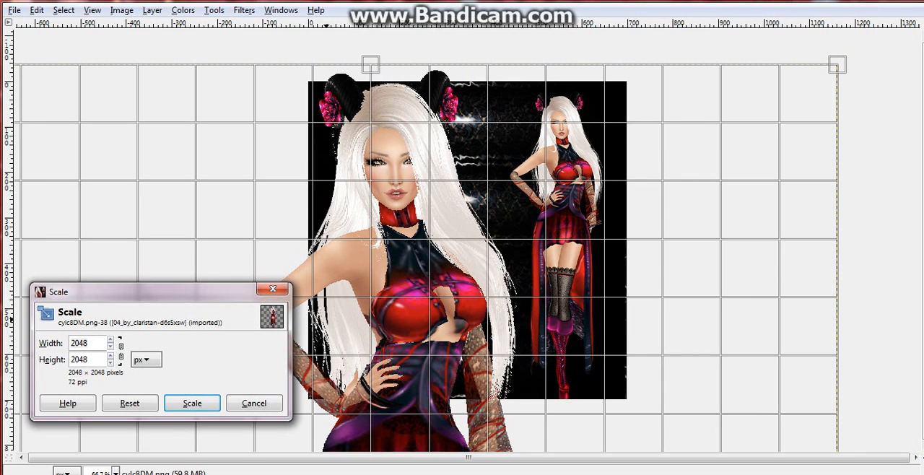
pyautogui.write('700700')
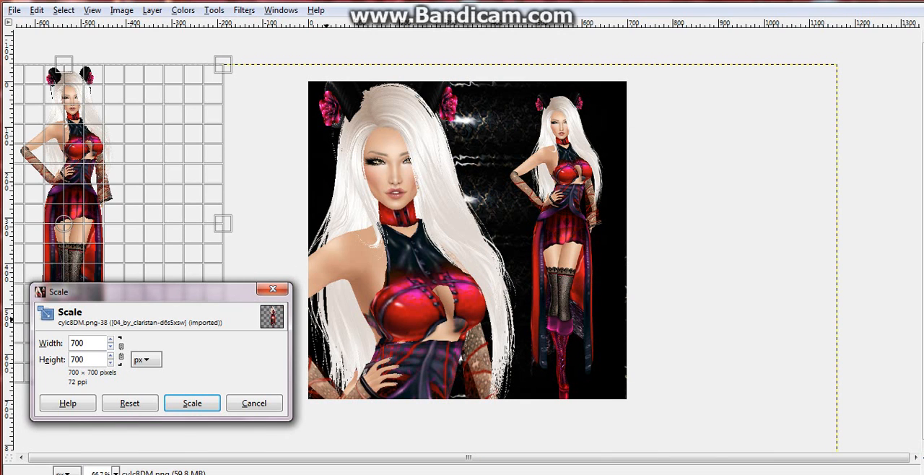
pyautogui.click(192, 402)
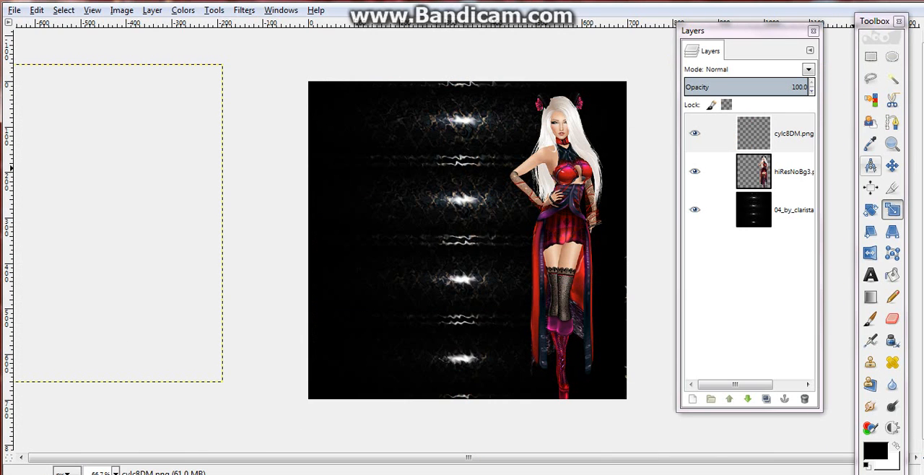
pyautogui.press('m')
pyautogui.moveTo(173, 222); pyautogui.dragTo(403, 249)
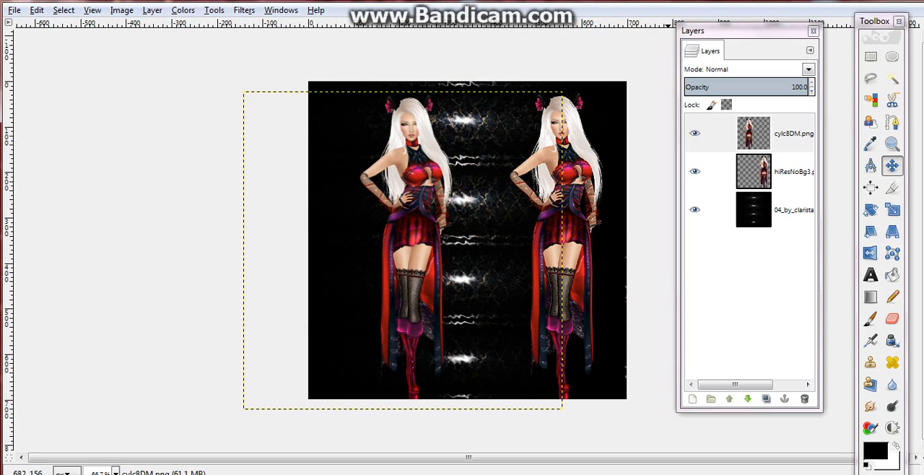
# Sharpen the cylc8DM.png layer with a sharpness of 30
pyautogui.click(244, 10)
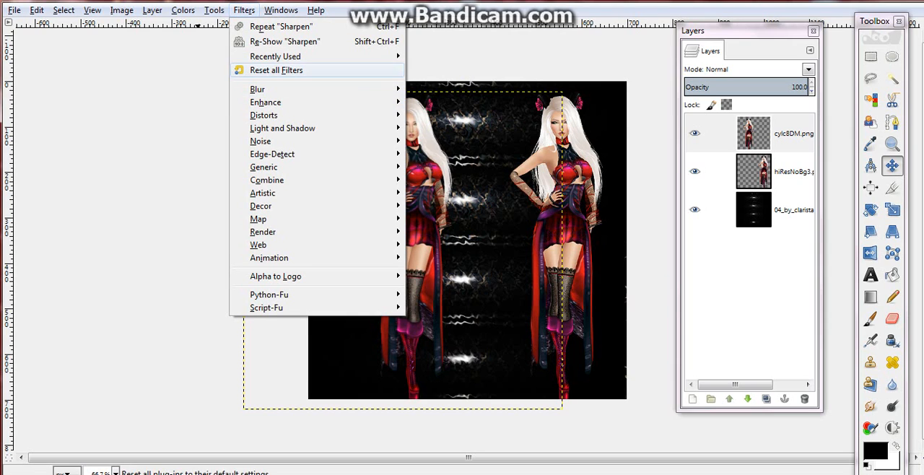
pyautogui.moveTo(324, 102)
pyautogui.click(440, 179)
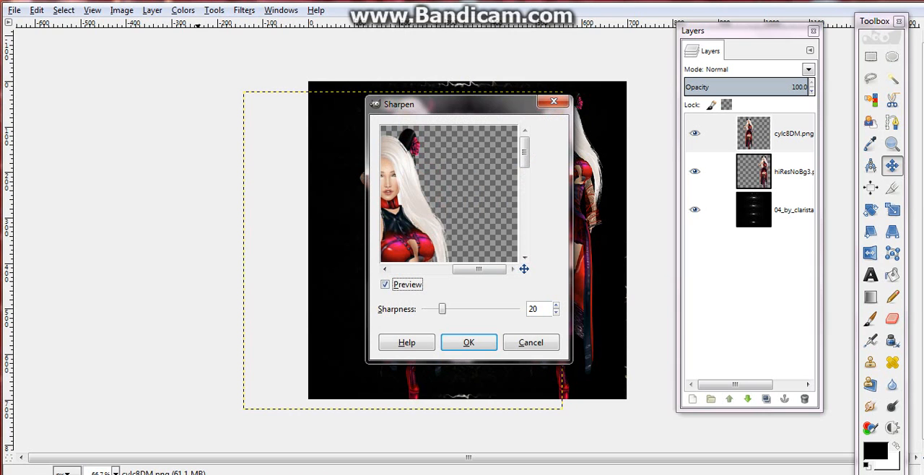
pyautogui.moveTo(479, 269); pyautogui.dragTo(456, 269)
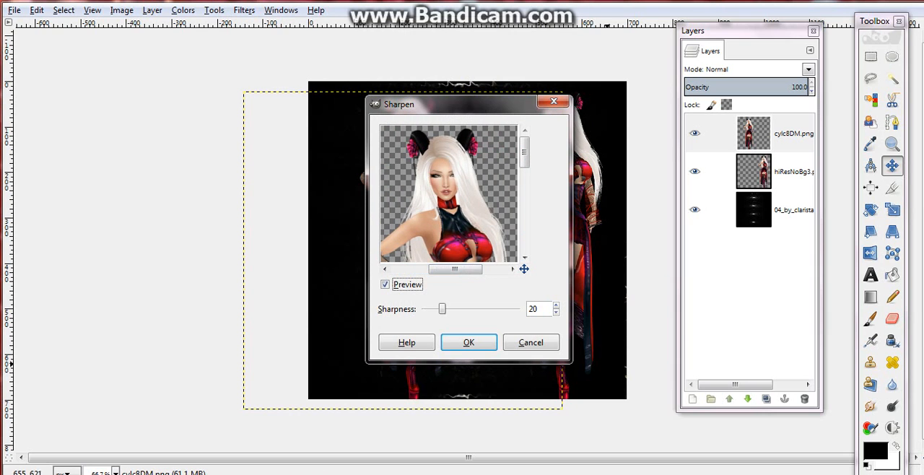
pyautogui.click(532, 309)
pyautogui.moveTo(455, 269); pyautogui.dragTo(463, 269)
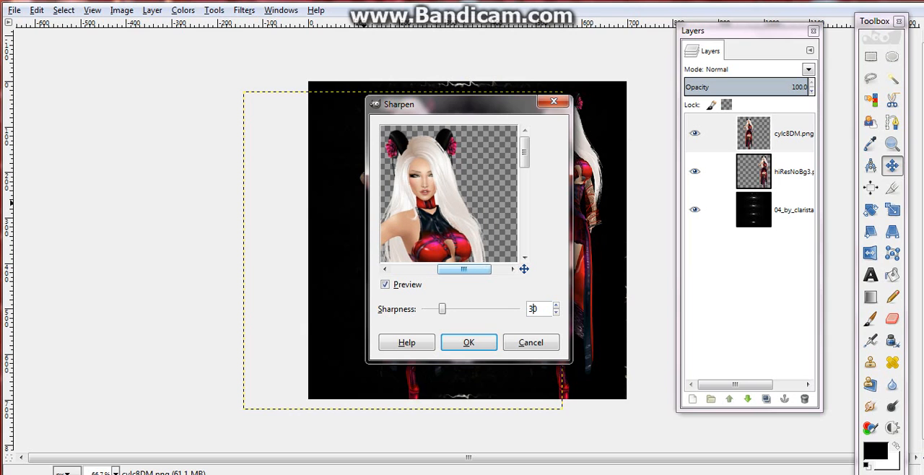
pyautogui.click(469, 342)
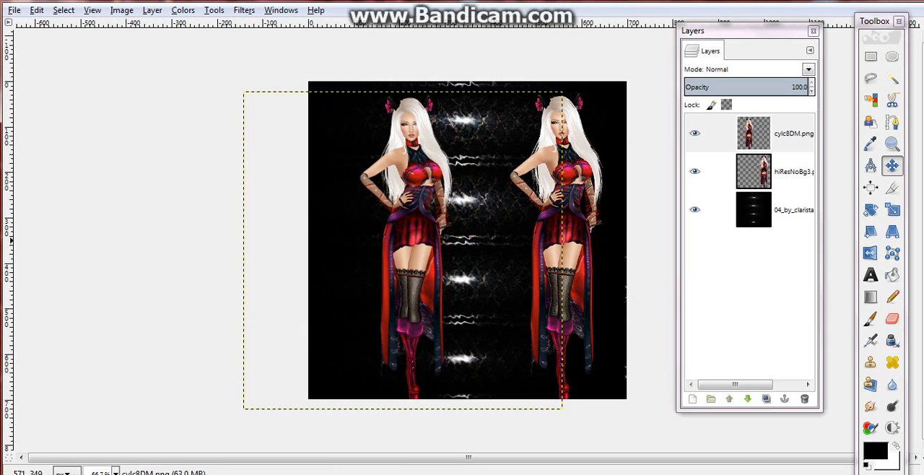
# Shift the cylc8DM.png figure slightly down and left, and the hiResNoBg3.png figure slightly left
pyautogui.moveTo(403, 249); pyautogui.dragTo(395, 262)
pyautogui.click(752, 173)
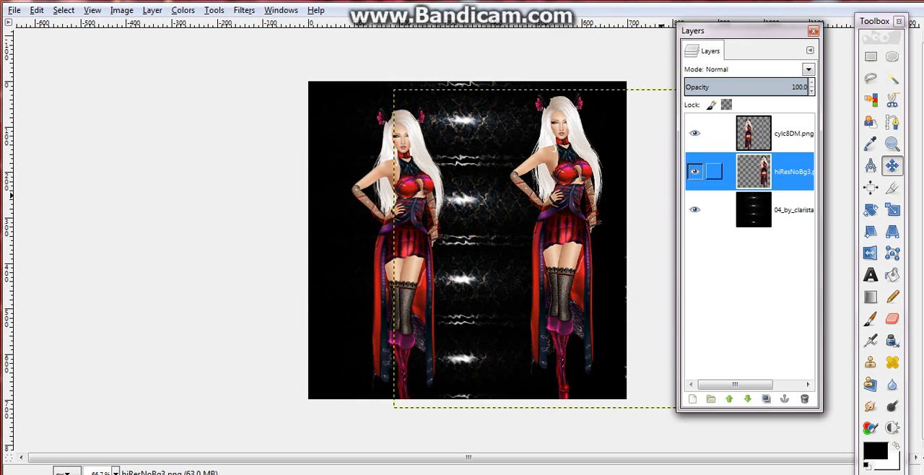
pyautogui.moveTo(553, 248); pyautogui.dragTo(541, 252)
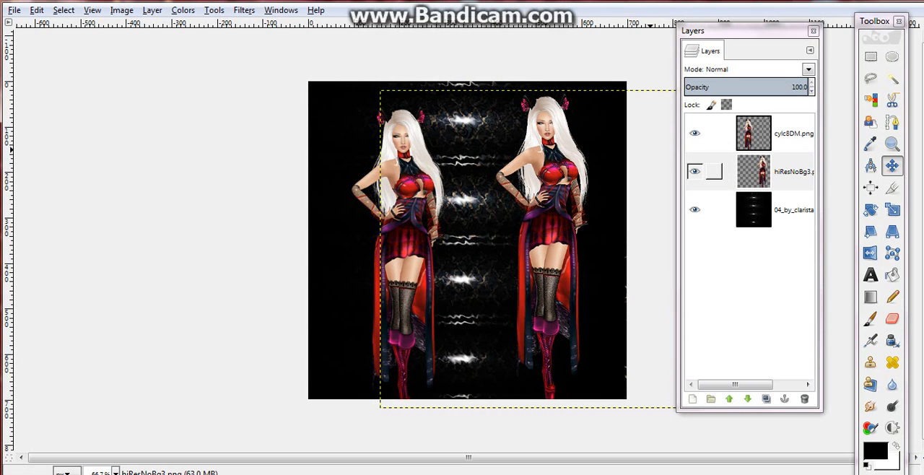
# Delete the cylc8DM.png layer and move the hiResNoBg3.png figure slightly down toward the canvas's right edge
pyautogui.click(713, 172)
pyautogui.click(713, 133)
pyautogui.rightClick(774, 134)
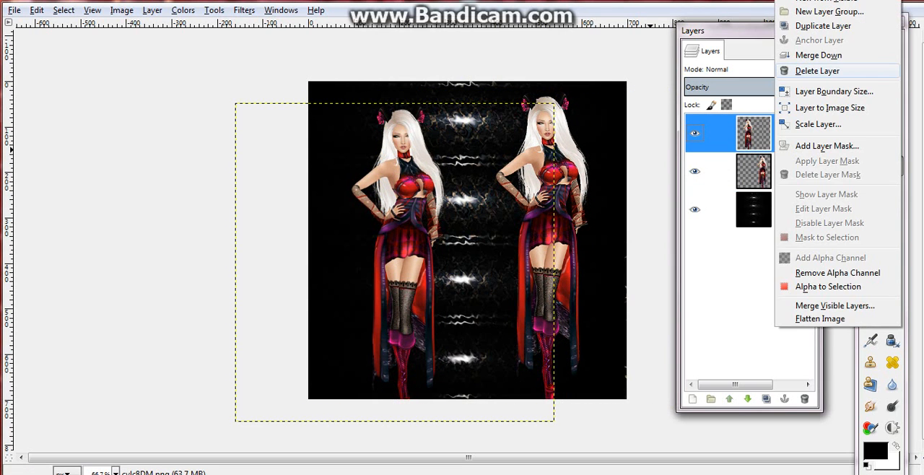
pyautogui.click(816, 70)
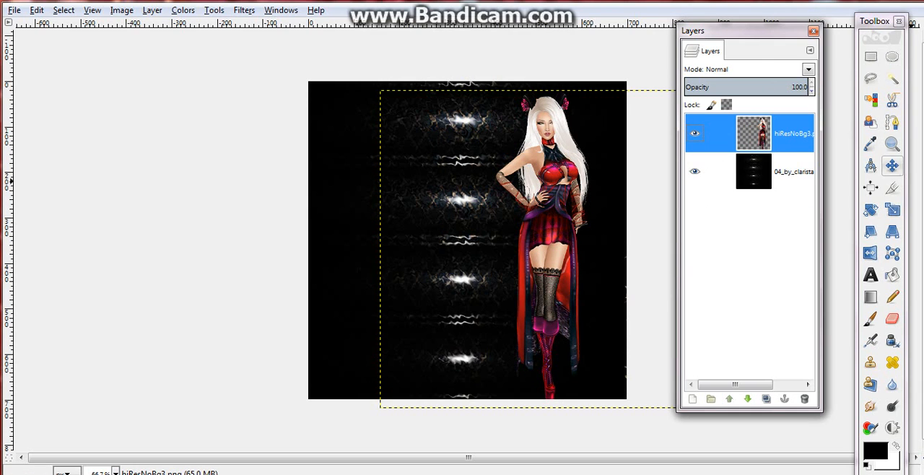
pyautogui.moveTo(576, 195); pyautogui.dragTo(594, 188)
pyautogui.moveTo(555, 243); pyautogui.dragTo(558, 256)
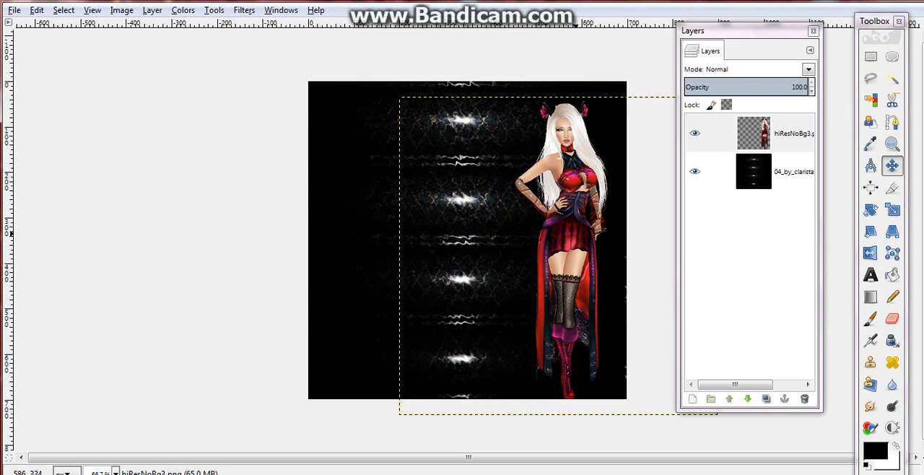
# Add the character's name in a text frame of about 456 × 235 px in the canvas's upper left and color it white (ffffff)
pyautogui.click(870, 274)
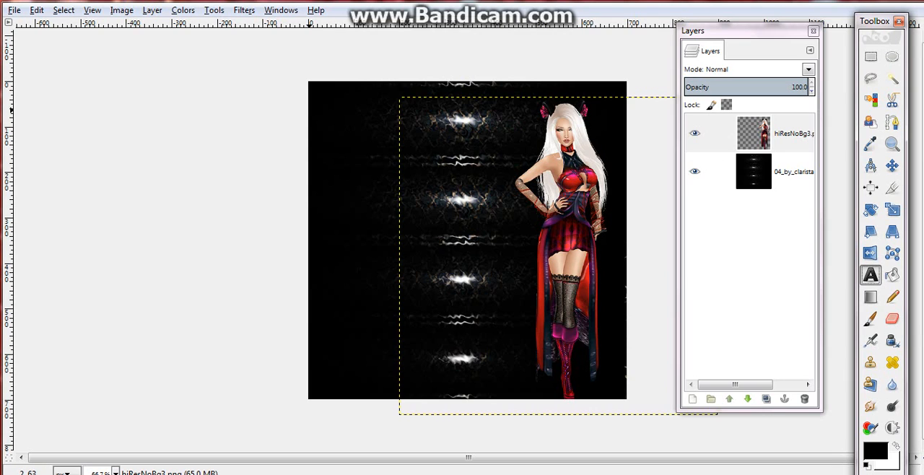
pyautogui.moveTo(310, 99); pyautogui.dragTo(516, 205)
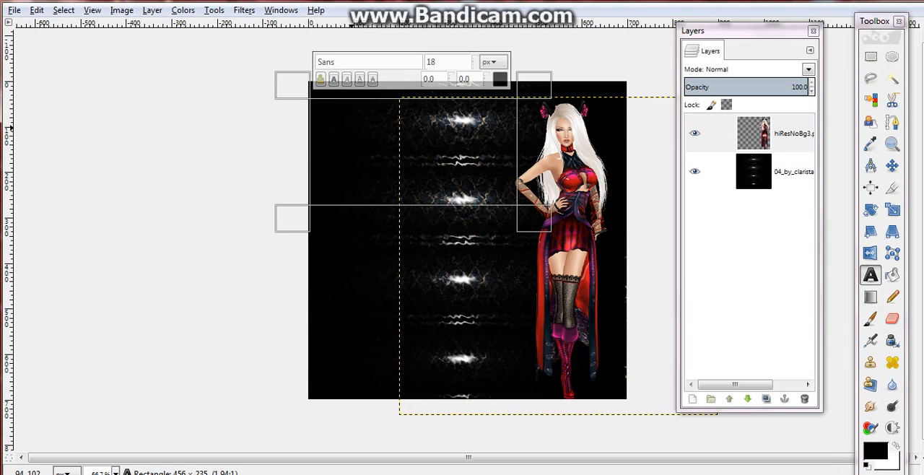
pyautogui.write('Jenixa')
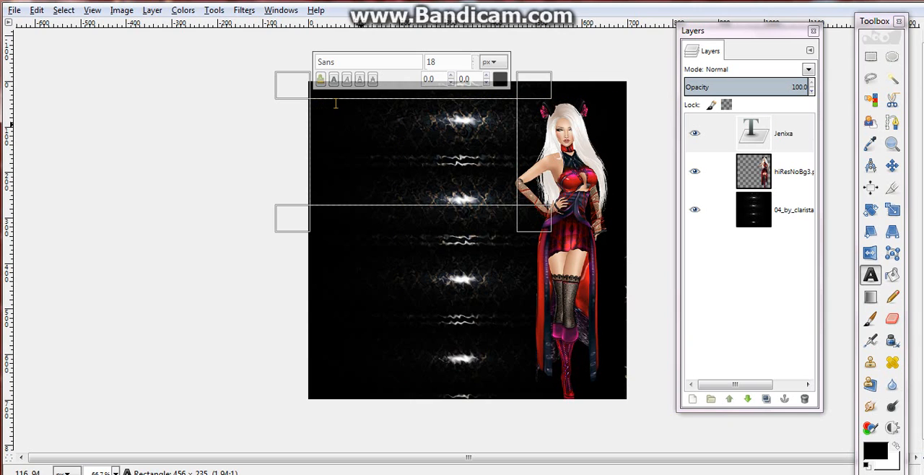
pyautogui.hotkey('ctrl', 'a')
pyautogui.click(500, 79)
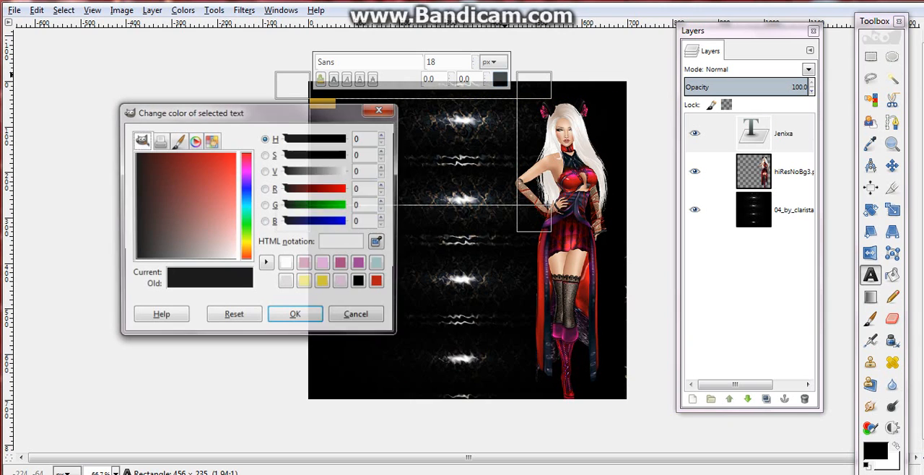
pyautogui.click(286, 264)
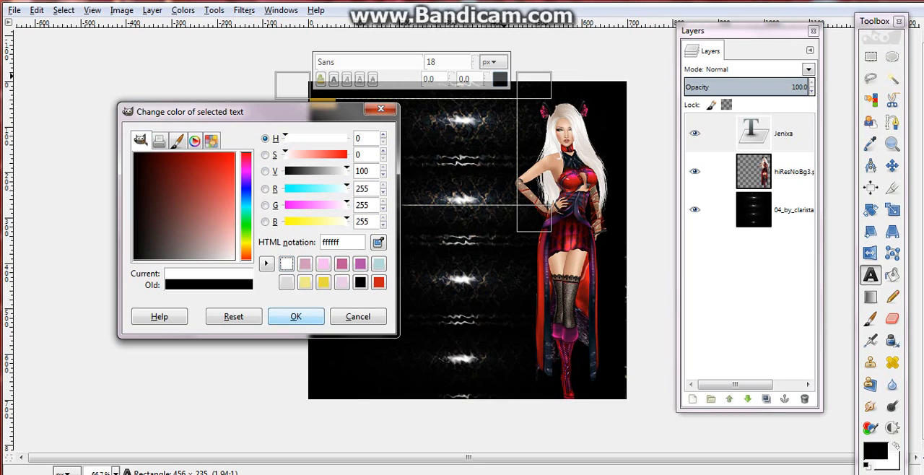
pyautogui.click(296, 316)
# Fit the text frame to the name and set the text in Lovers Quarrel at 96 px
pyautogui.click(474, 58)
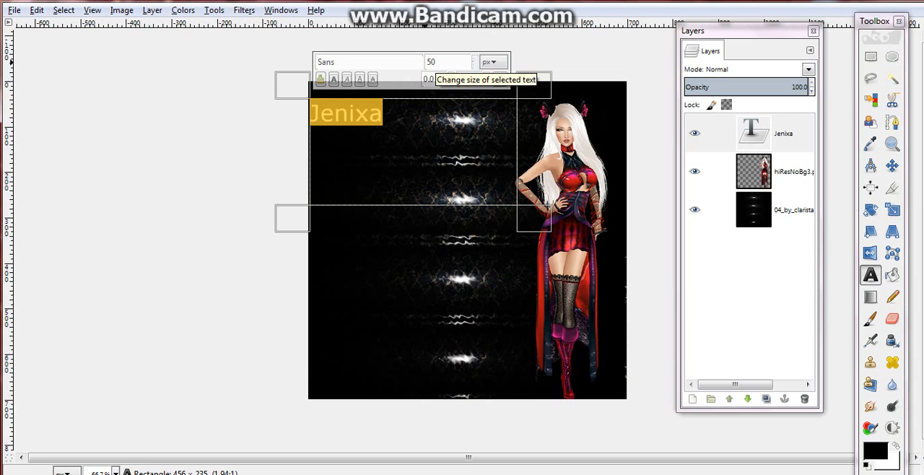
pyautogui.click(528, 222)
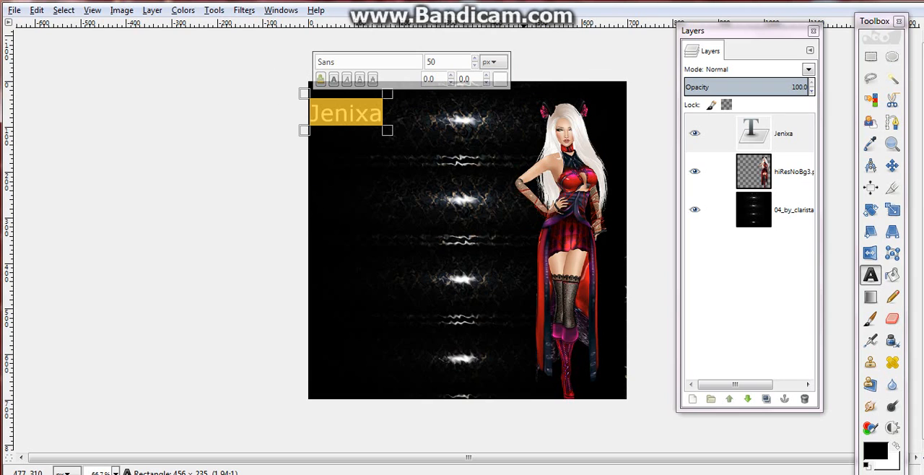
pyautogui.doubleClick(371, 63)
pyautogui.write('Lovers Quarrel')
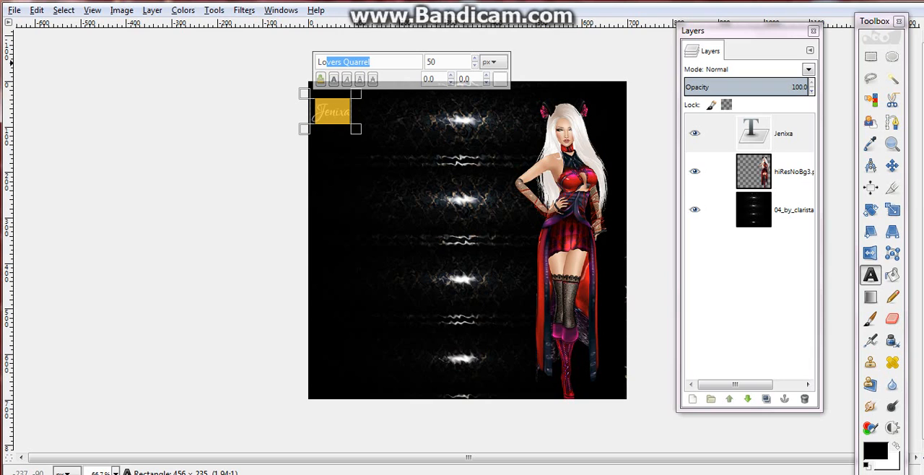
pyautogui.click(474, 58)
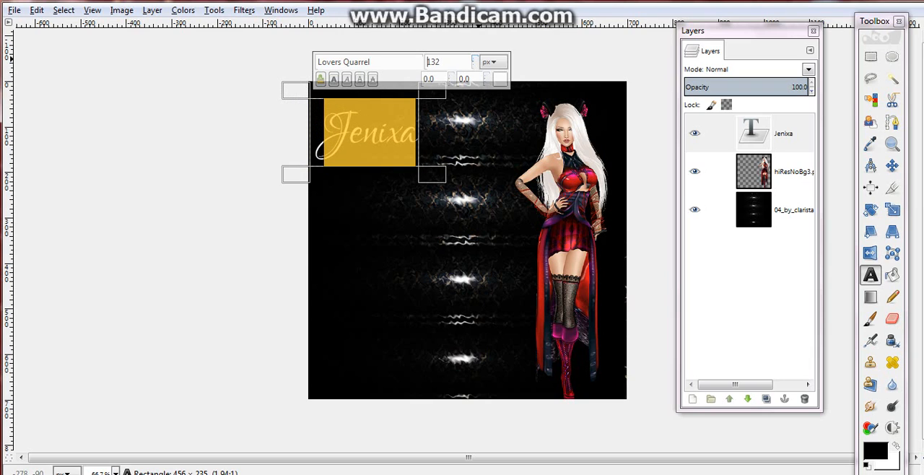
pyautogui.click(474, 65)
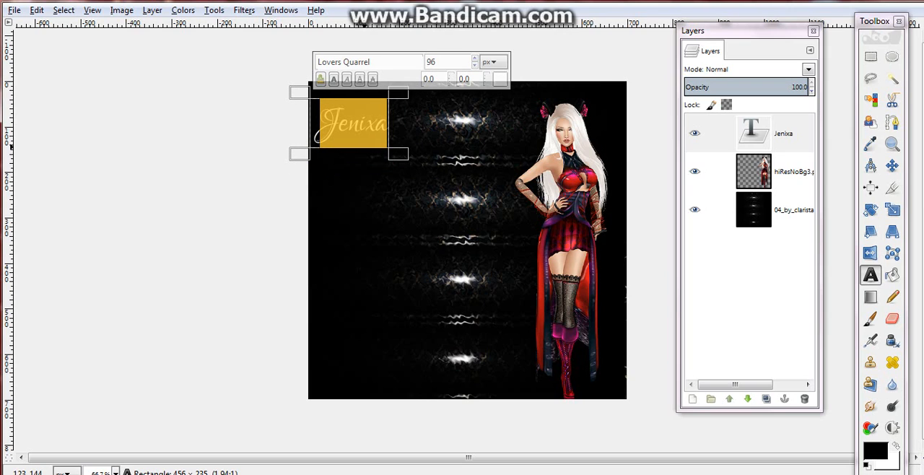
pyautogui.click(361, 174)
# Move the name text into the canvas's upper-left corner
pyautogui.press('m')
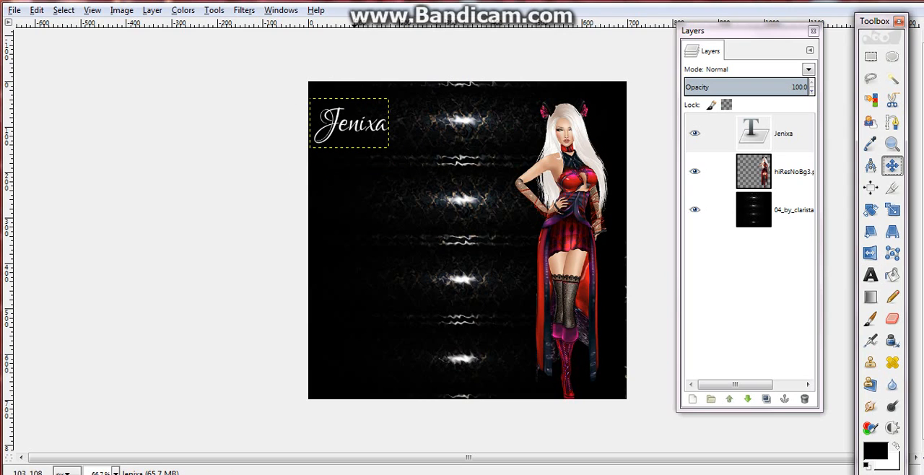
pyautogui.moveTo(348, 127); pyautogui.dragTo(341, 102)
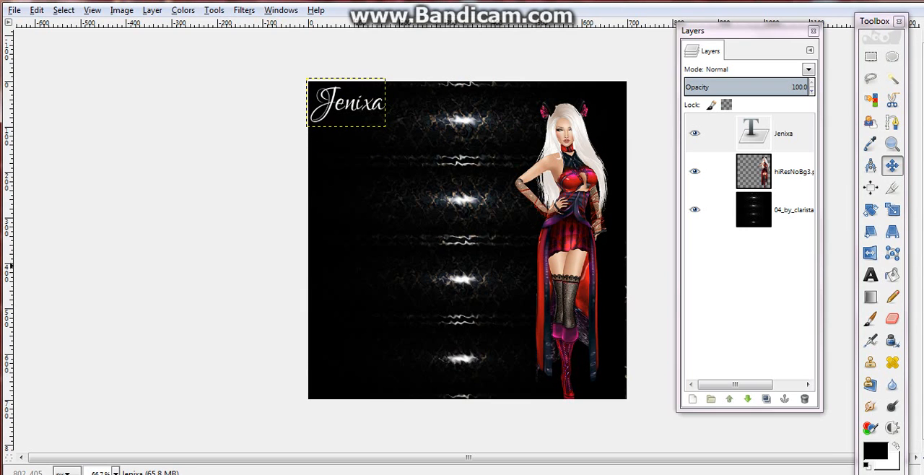
pyautogui.moveTo(579, 236)
pyautogui.mouseDown()
pyautogui.moveTo(583, 227)
pyautogui.moveTo(577, 235)
pyautogui.mouseUp()
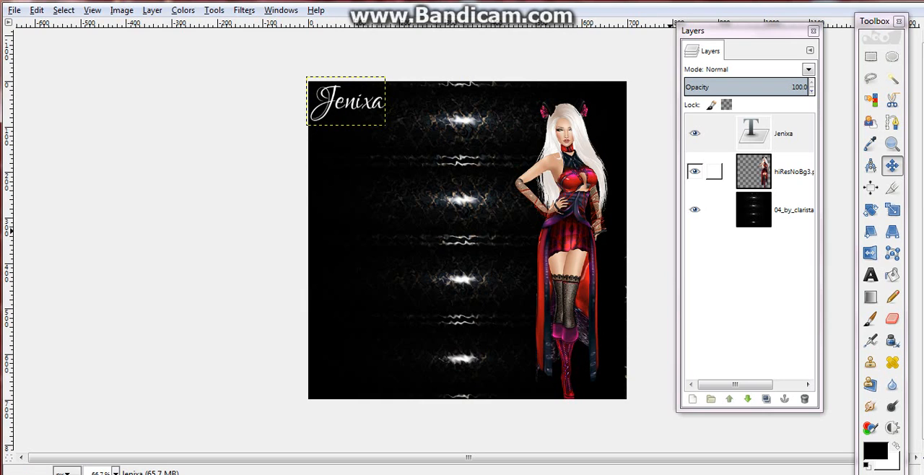
# Duplicate the hiResNoBg3.png layer and place the copy directly beneath the original in the layer stack
pyautogui.click(714, 171)
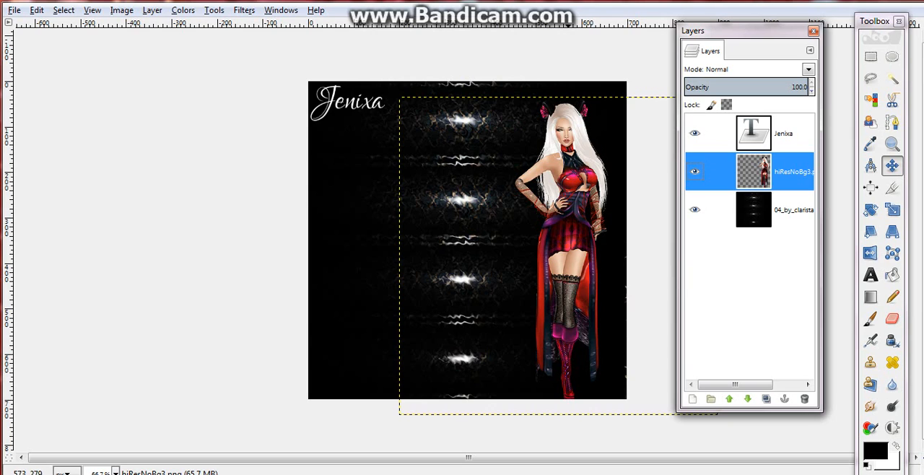
pyautogui.rightClick(771, 171)
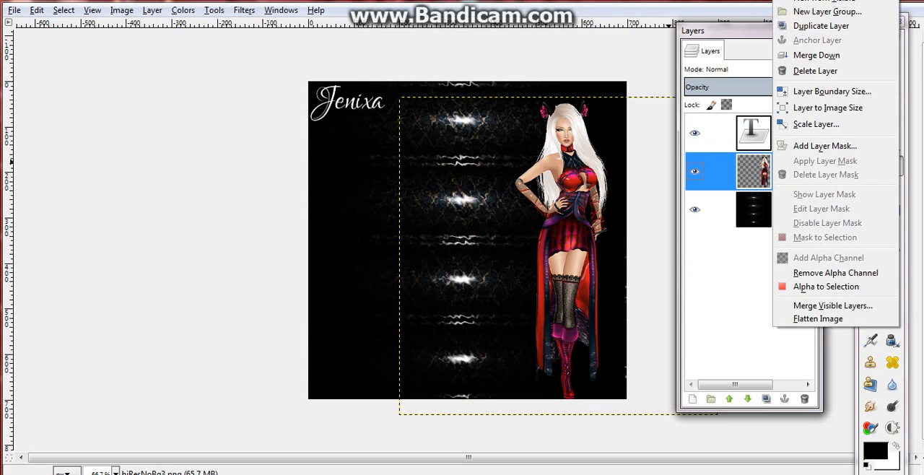
pyautogui.click(809, 26)
pyautogui.moveTo(786, 173); pyautogui.dragTo(787, 210)
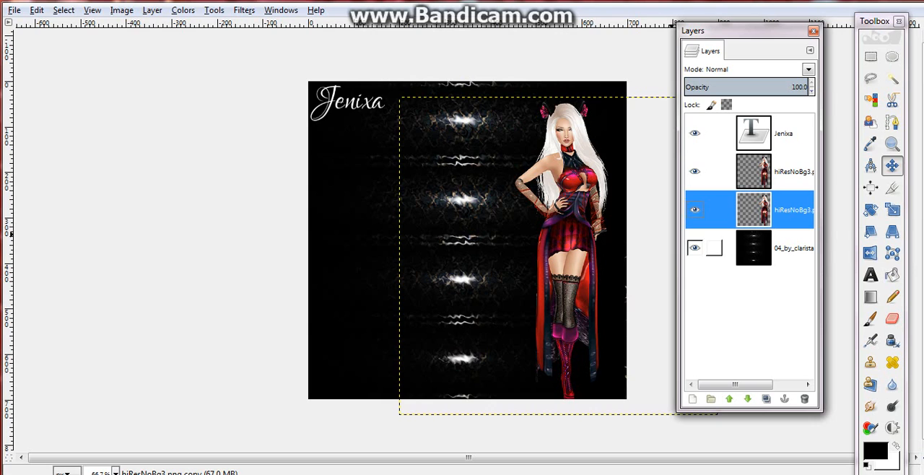
# Duplicate the hiResNoBg3.png copy layer and enlarge the Layers dialog upward and sideways to show more of the layer names
pyautogui.rightClick(779, 210)
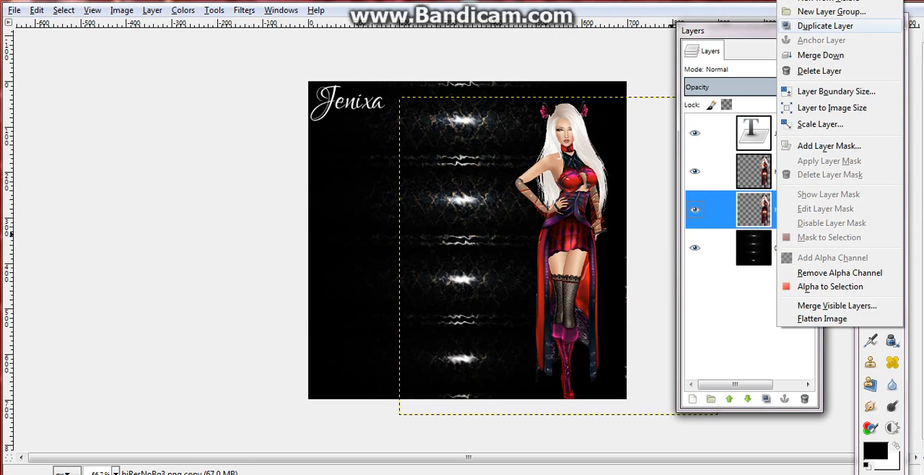
pyautogui.click(824, 26)
pyautogui.moveTo(758, 23); pyautogui.dragTo(758, 0)
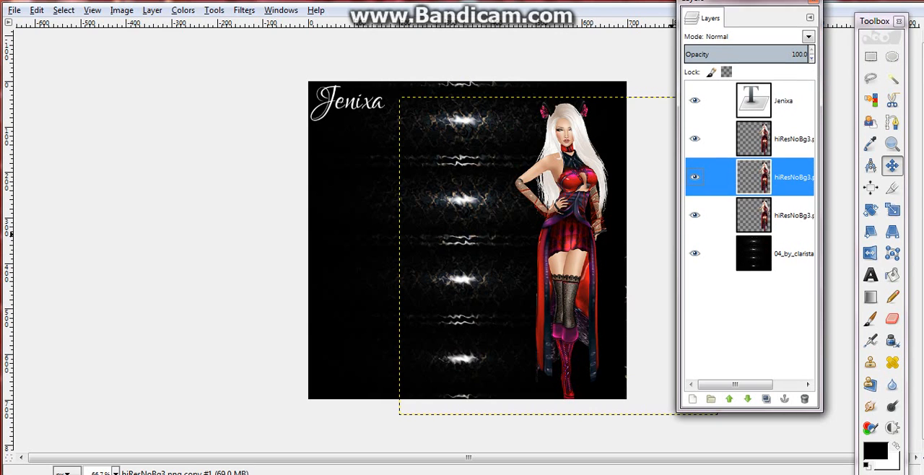
pyautogui.moveTo(822, 176); pyautogui.dragTo(849, 176)
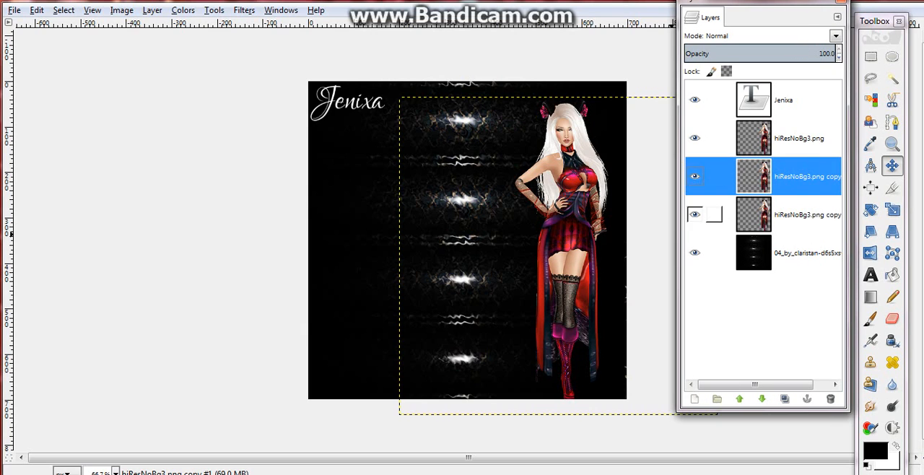
# Apply a Gaussian blur of 10 px horizontally and vertically, using the RLE method, to the lowest hiResNoBg3.png copy
pyautogui.click(786, 214)
pyautogui.click(244, 10)
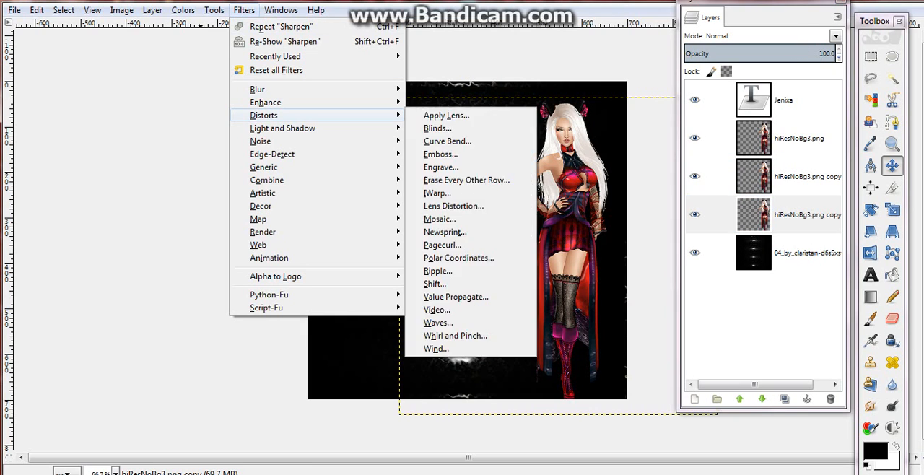
pyautogui.moveTo(257, 89)
pyautogui.click(450, 102)
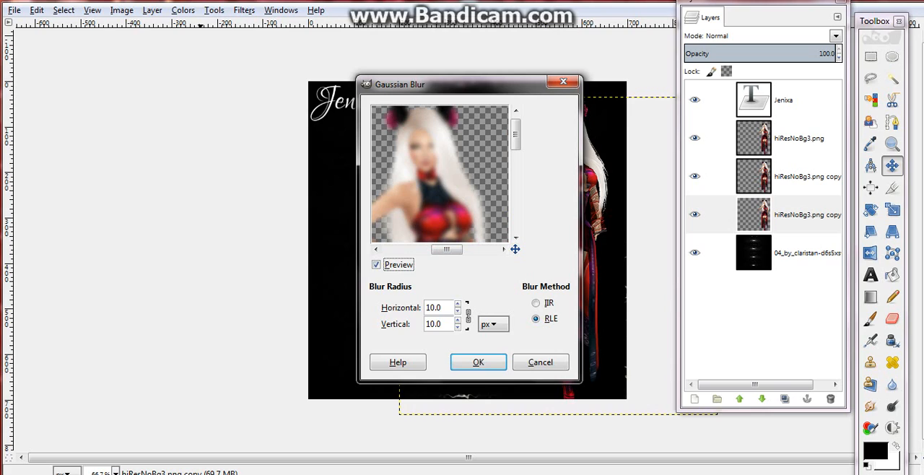
pyautogui.click(438, 308)
pyautogui.moveTo(446, 250); pyautogui.dragTo(442, 249)
pyautogui.click(249, 1)
pyautogui.click(782, 44)
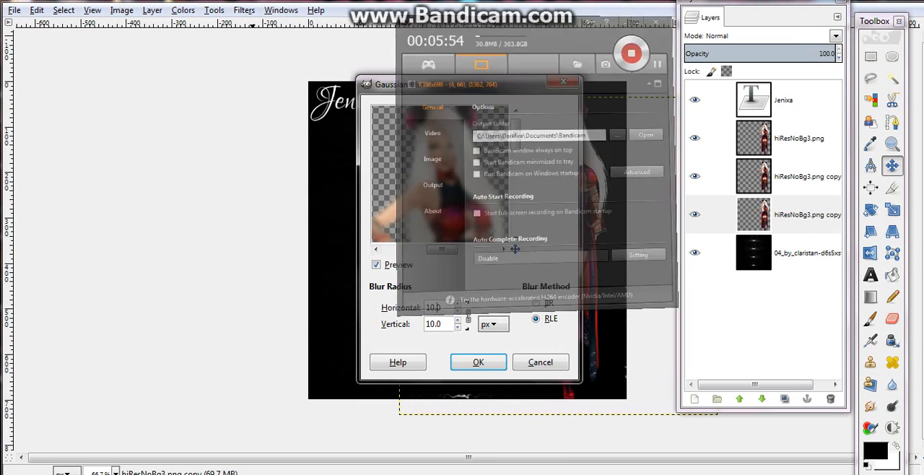
pyautogui.moveTo(442, 249); pyautogui.dragTo(450, 250)
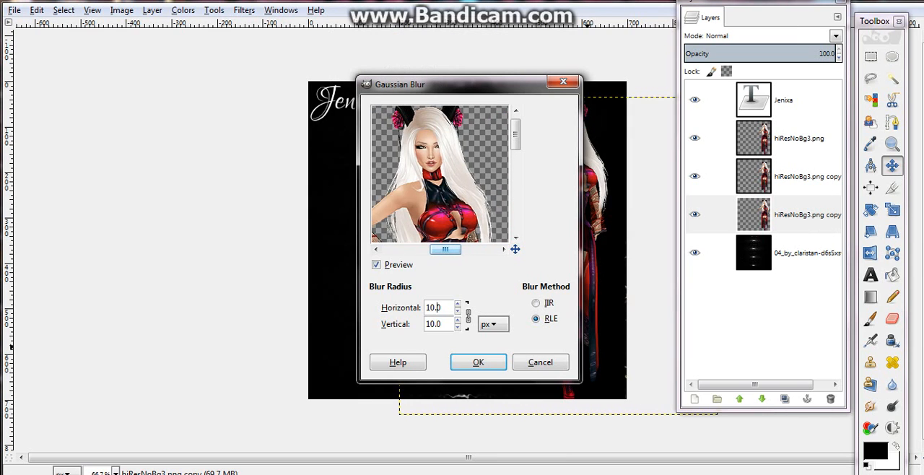
pyautogui.click(477, 361)
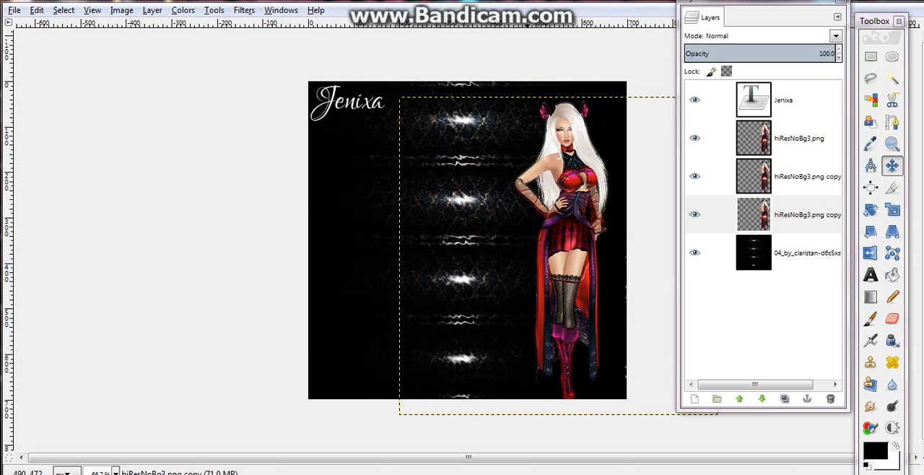
# Duplicate the blurred character layer and colorize the duplicate with hue 13, saturation 50 and lightness 27
pyautogui.rightClick(711, 215)
pyautogui.click(792, 26)
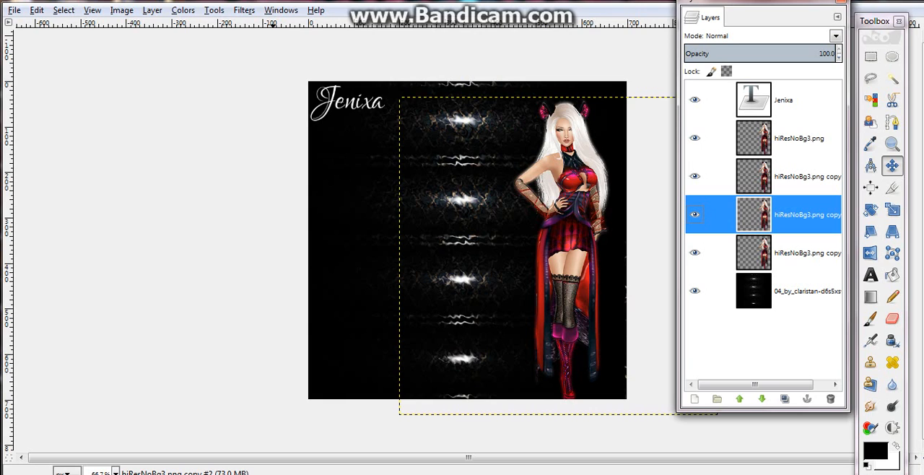
pyautogui.click(153, 10)
pyautogui.moveTo(182, 10)
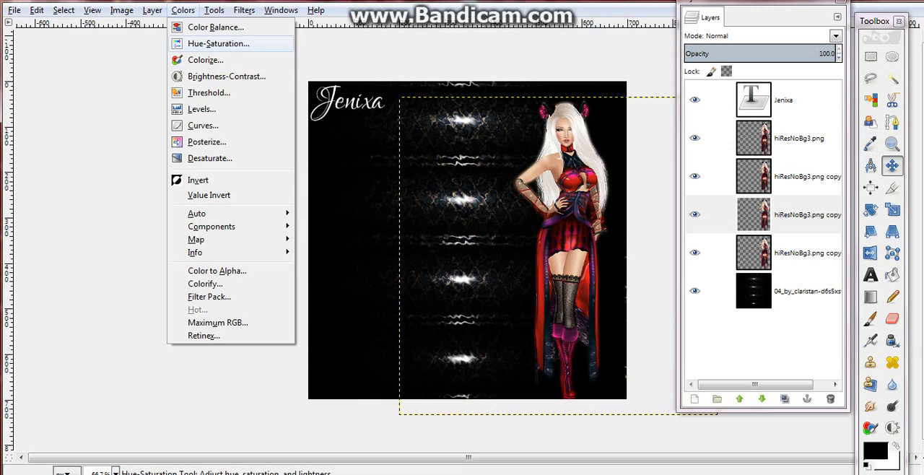
pyautogui.click(206, 60)
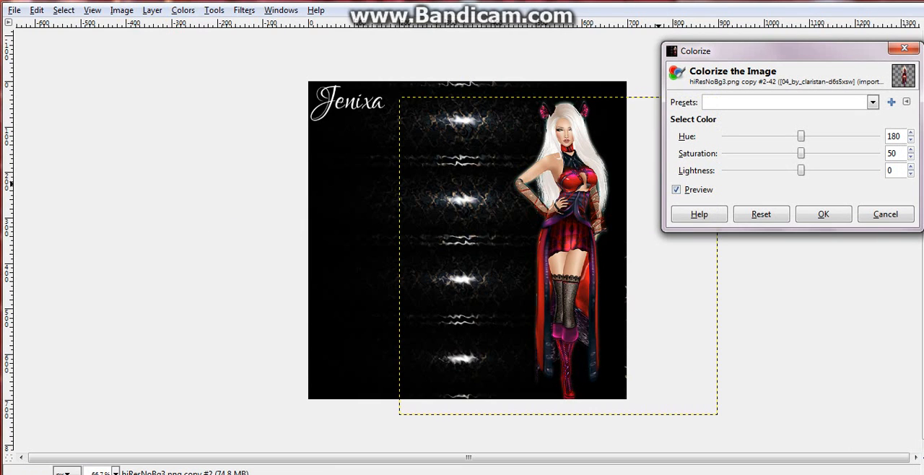
pyautogui.moveTo(800, 170); pyautogui.dragTo(850, 170)
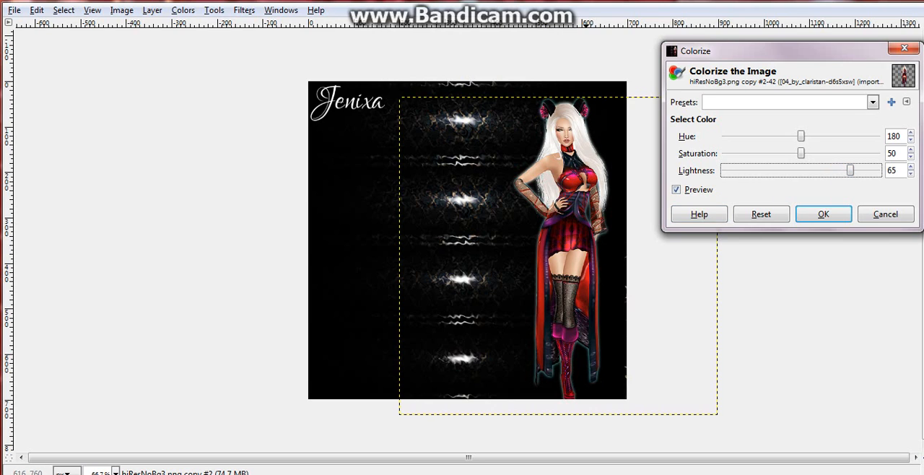
pyautogui.moveTo(849, 170); pyautogui.dragTo(820, 171)
pyautogui.moveTo(800, 136); pyautogui.dragTo(728, 135)
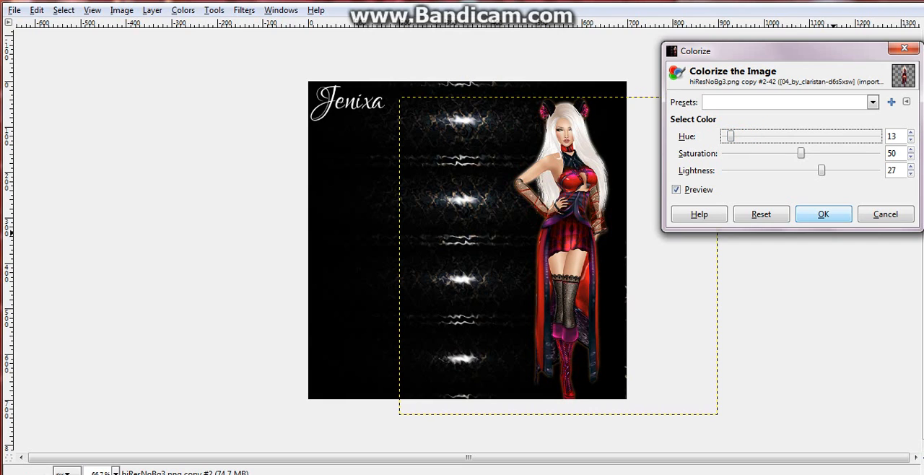
pyautogui.click(822, 213)
# Duplicate the colorized character layer twice to build up the glow around the figure
pyautogui.rightClick(772, 214)
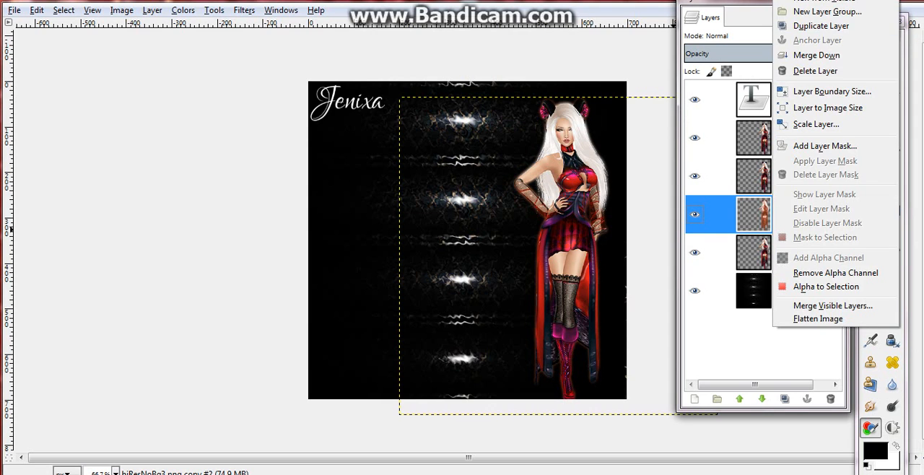
pyautogui.click(820, 26)
pyautogui.rightClick(792, 214)
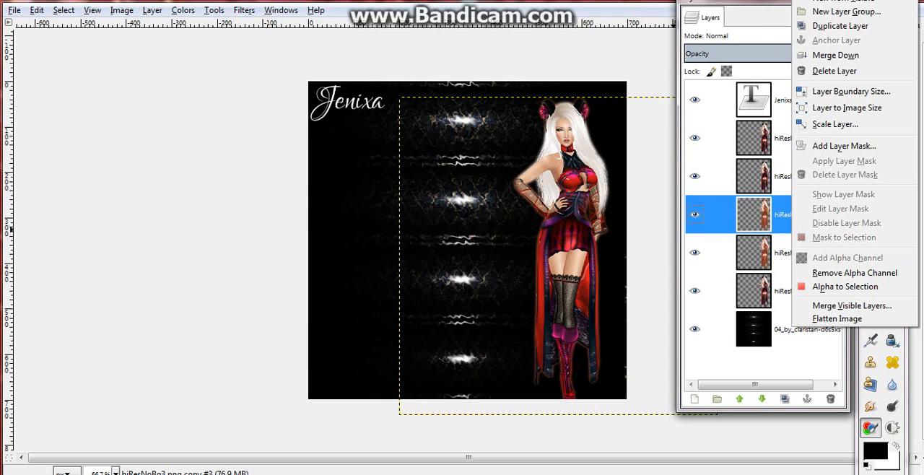
pyautogui.click(837, 26)
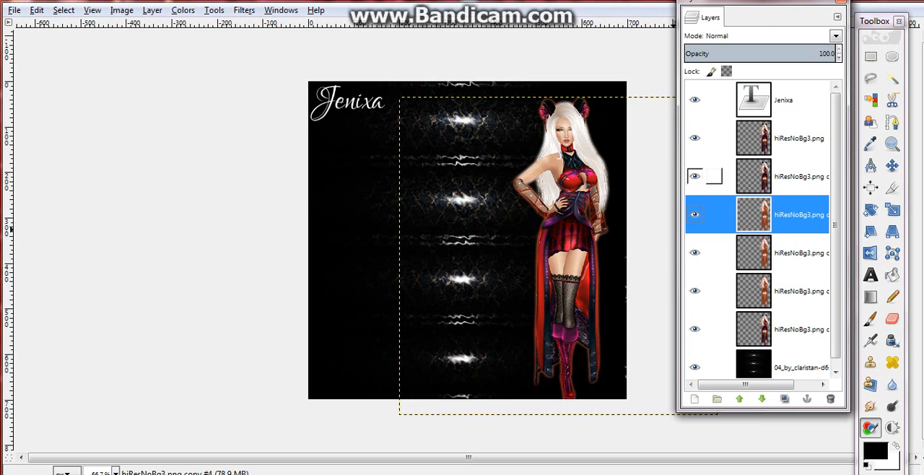
# Apply another Gaussian blur to the topmost colorized copy, entering 8 in the horizontal blur radius
pyautogui.click(244, 10)
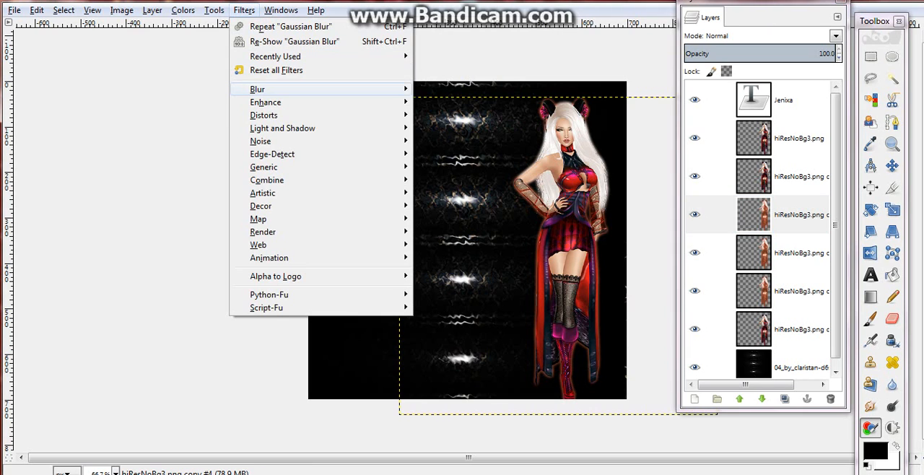
pyautogui.moveTo(289, 89)
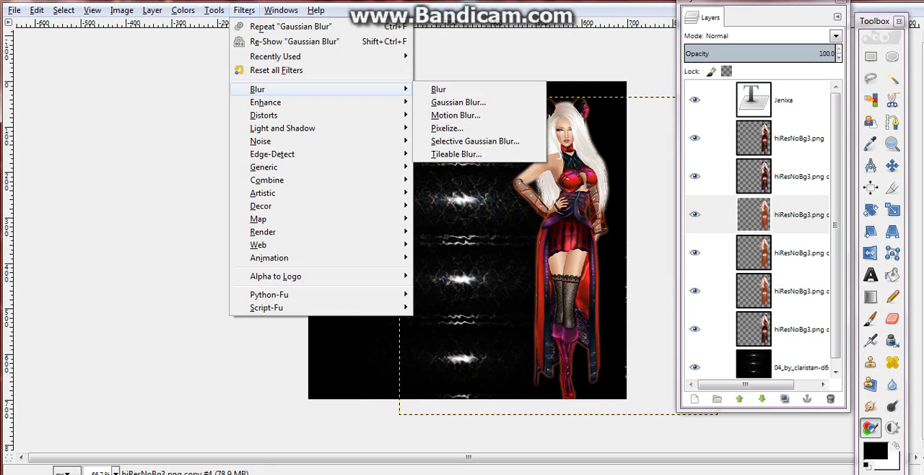
pyautogui.click(455, 102)
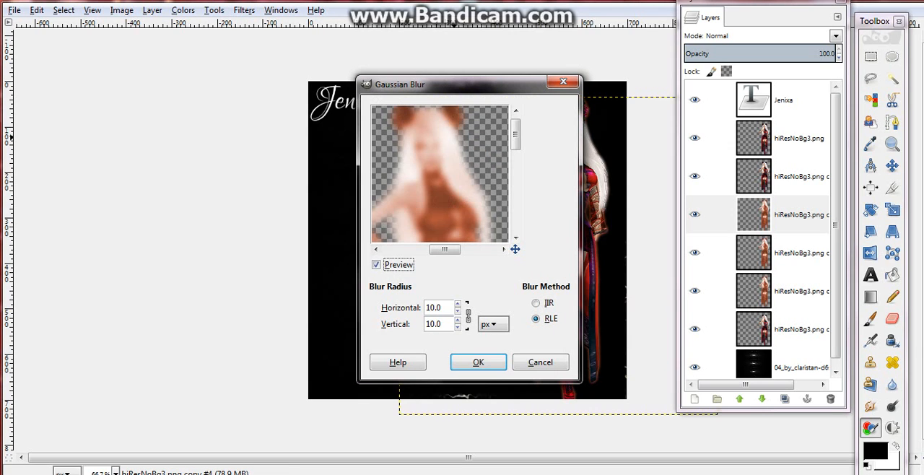
pyautogui.click(436, 308)
pyautogui.press('BackSpace')
pyautogui.write('8')
pyautogui.press('Return')
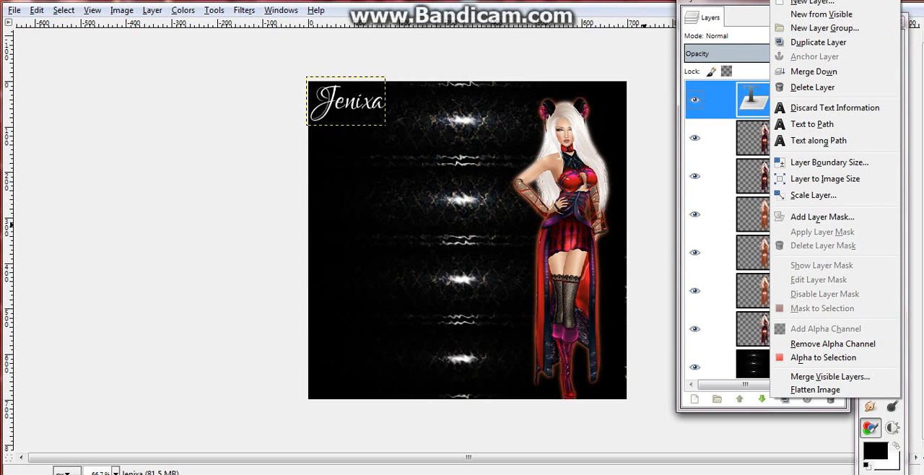
# Duplicate the character name's text layer
pyautogui.click(818, 42)
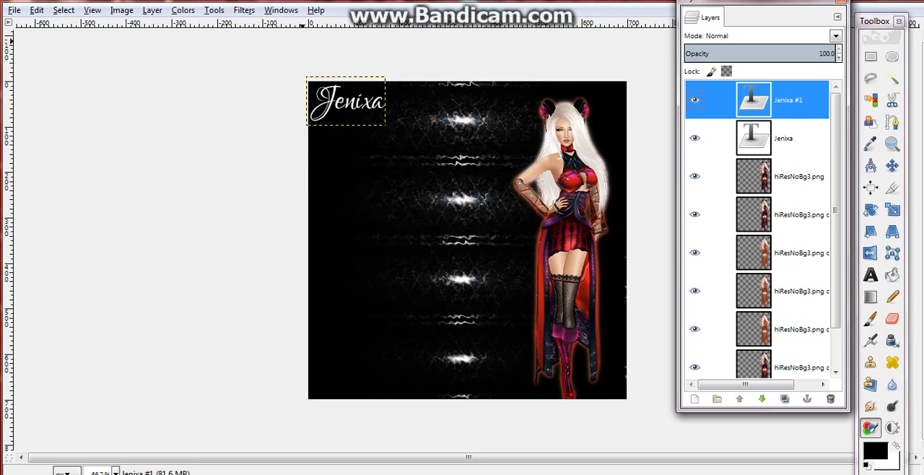
pyautogui.click(244, 10)
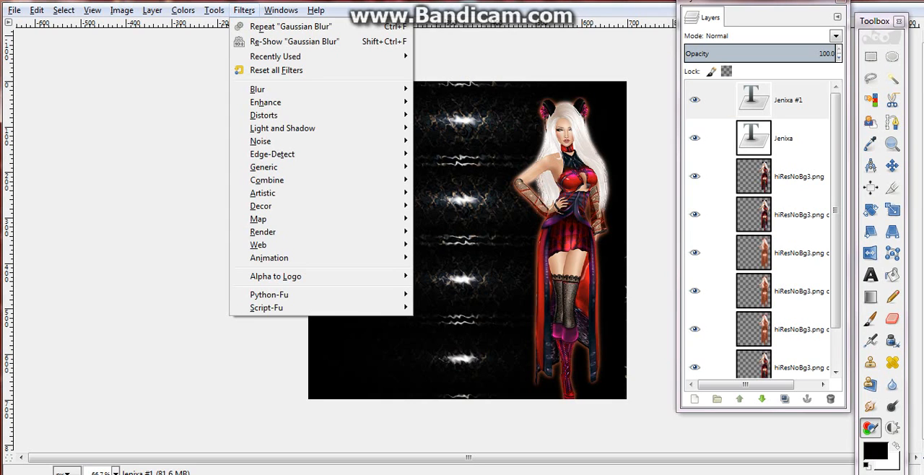
pyautogui.moveTo(289, 127)
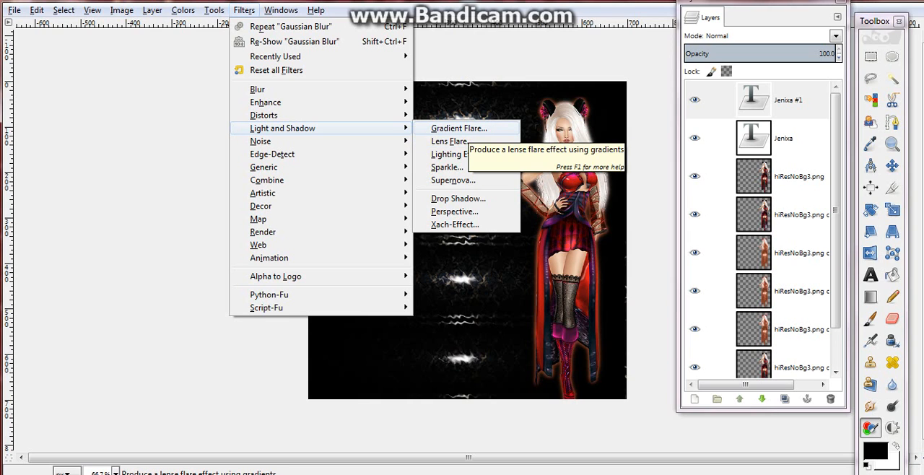
pyautogui.click(449, 141)
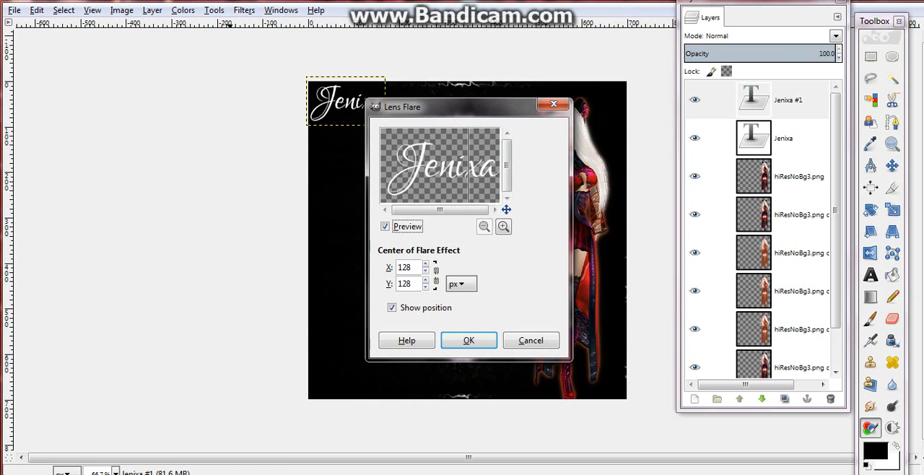
pyautogui.click(531, 340)
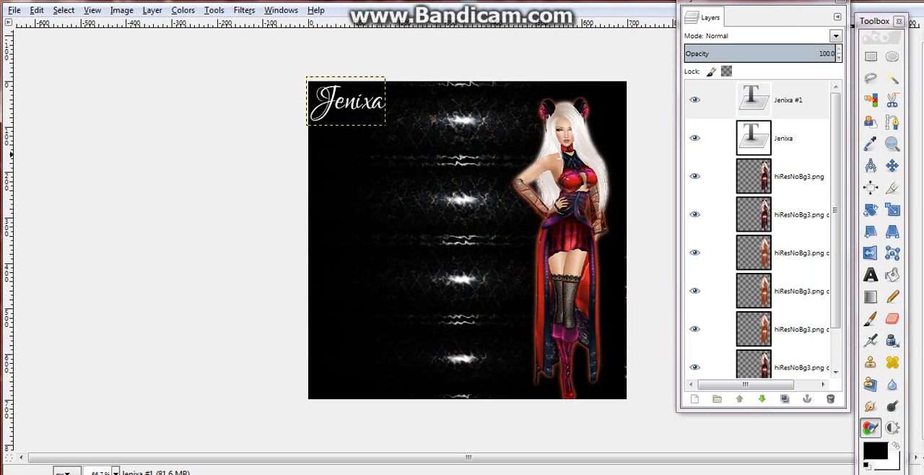
# Select the original hiResNoBg3.png layer and preview the Gradient Flare filter on it without applying it
pyautogui.click(776, 176)
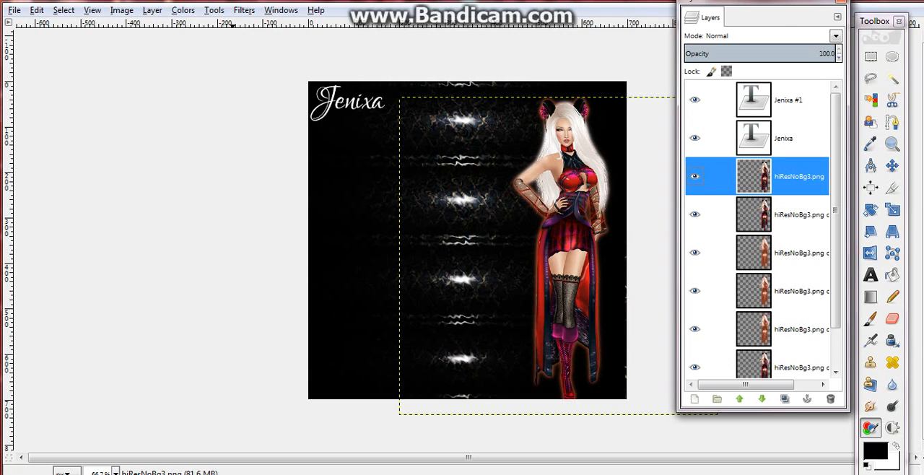
pyautogui.click(244, 11)
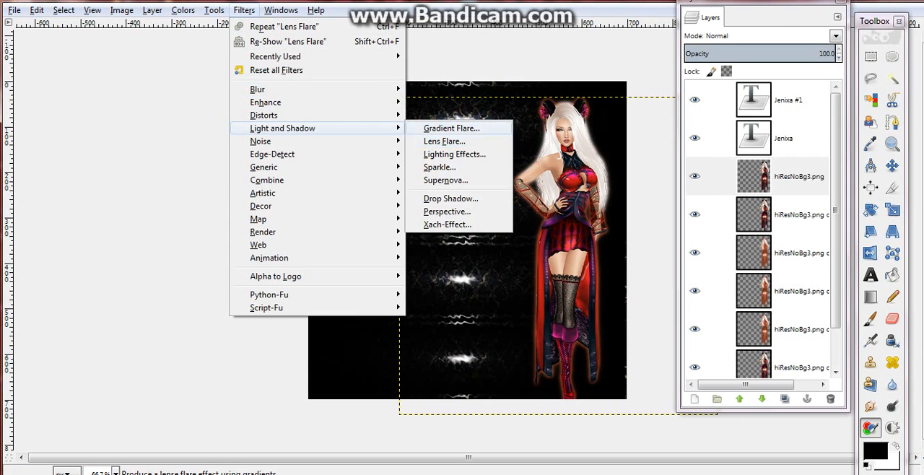
pyautogui.click(451, 128)
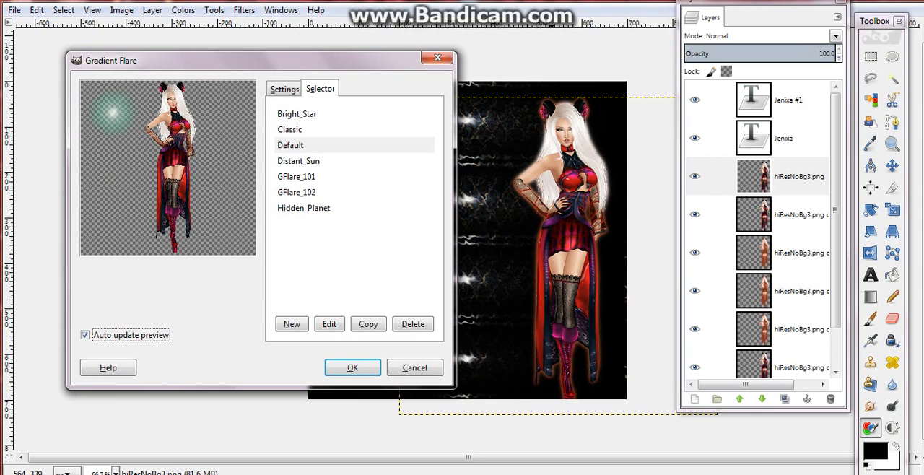
pyautogui.click(414, 367)
# Apply a Lens Flare to the original hiResNoBg3.png layer with its center at X 322, Y 31 px
pyautogui.click(244, 10)
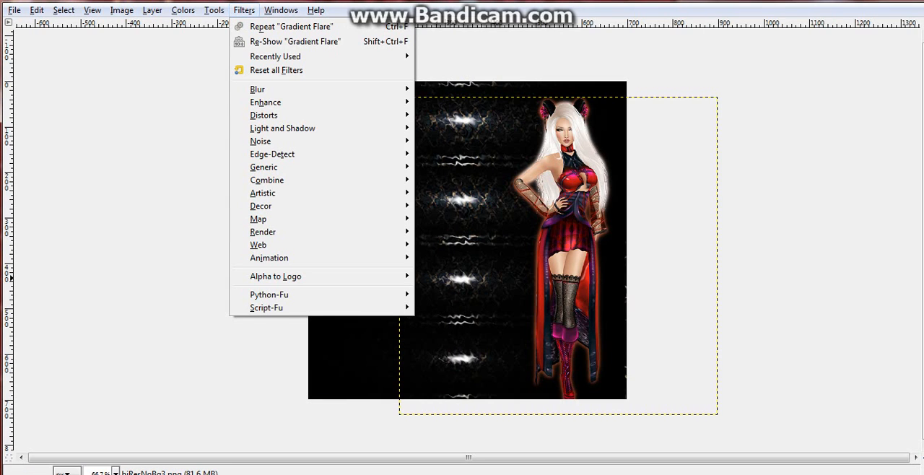
pyautogui.moveTo(265, 102)
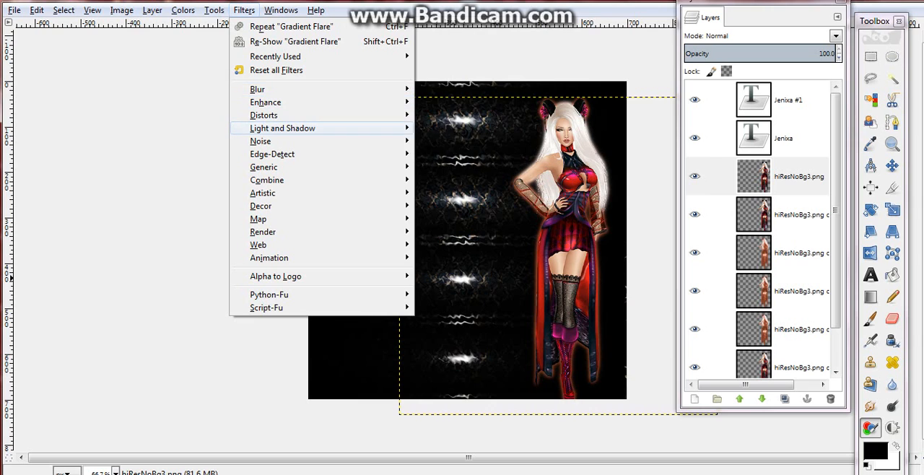
pyautogui.moveTo(283, 127)
pyautogui.click(453, 141)
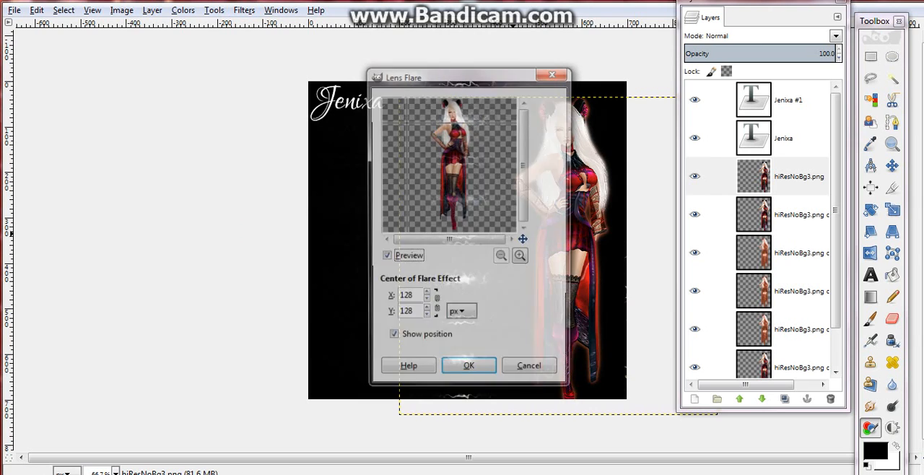
pyautogui.click(443, 100)
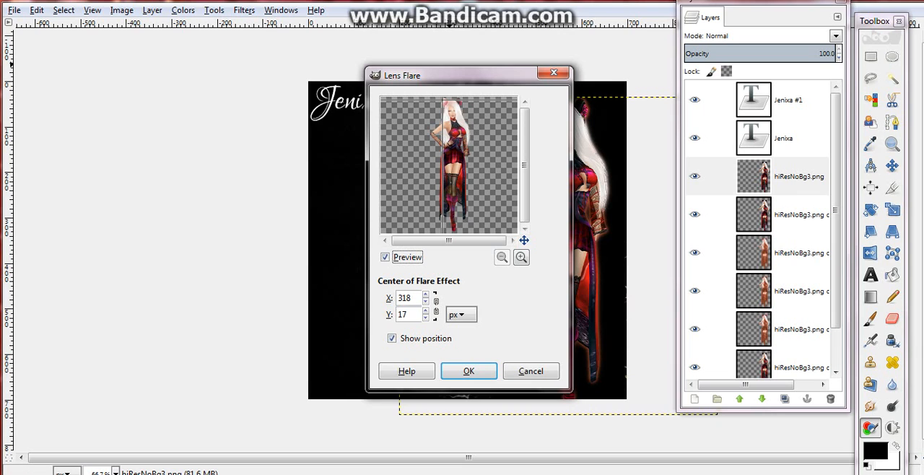
pyautogui.click(445, 102)
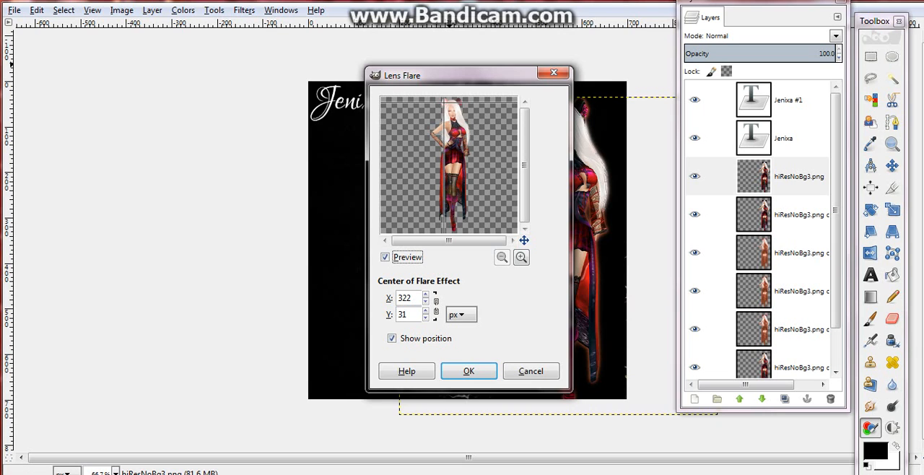
pyautogui.click(469, 371)
# Start the Gradient Flare filter on the original hiResNoBg3.png layer, compare several flare presets and choose Classic
pyautogui.click(244, 10)
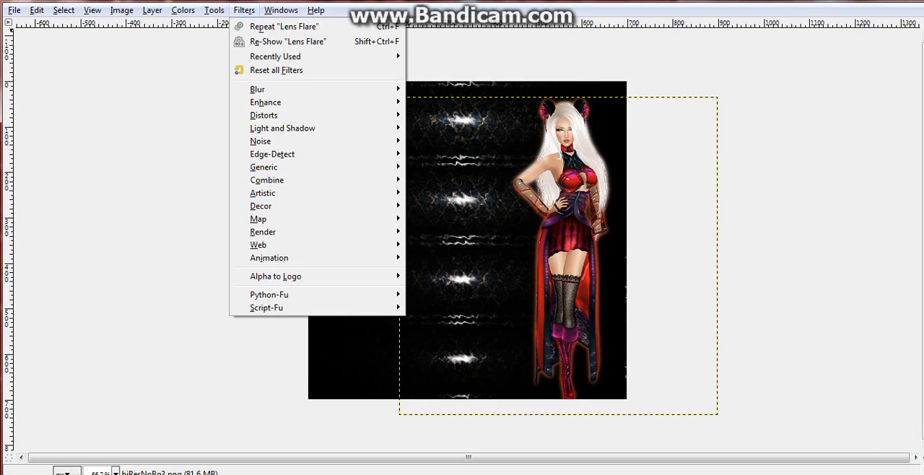
pyautogui.moveTo(289, 127)
pyautogui.click(451, 128)
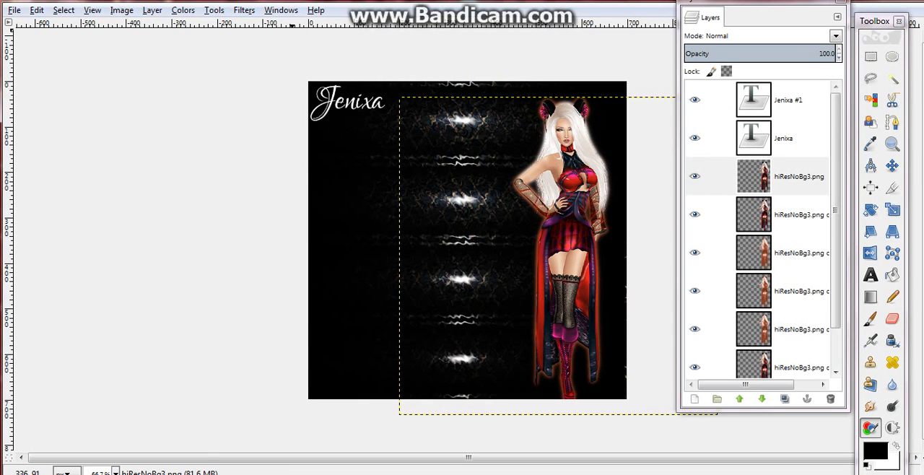
pyautogui.click(200, 121)
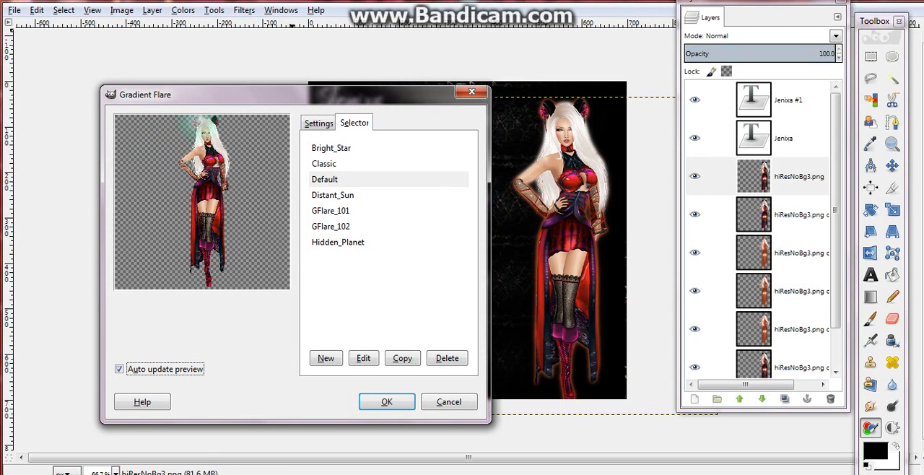
pyautogui.click(334, 195)
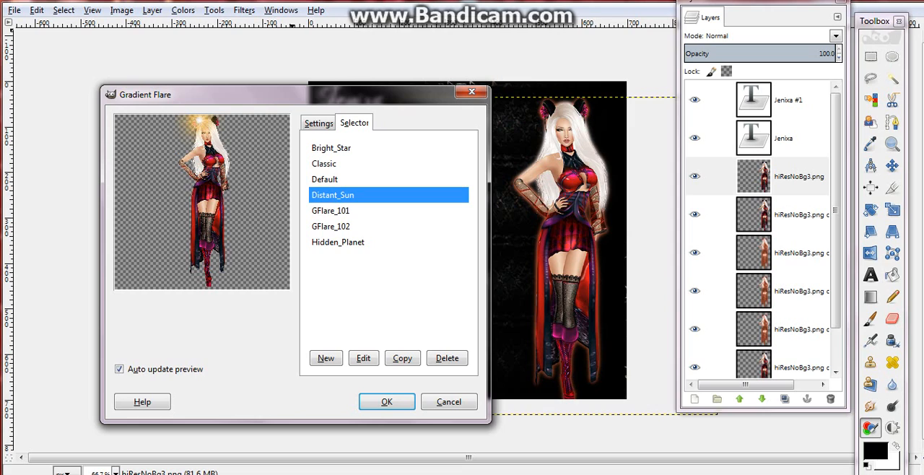
pyautogui.click(332, 148)
pyautogui.click(332, 211)
pyautogui.click(337, 241)
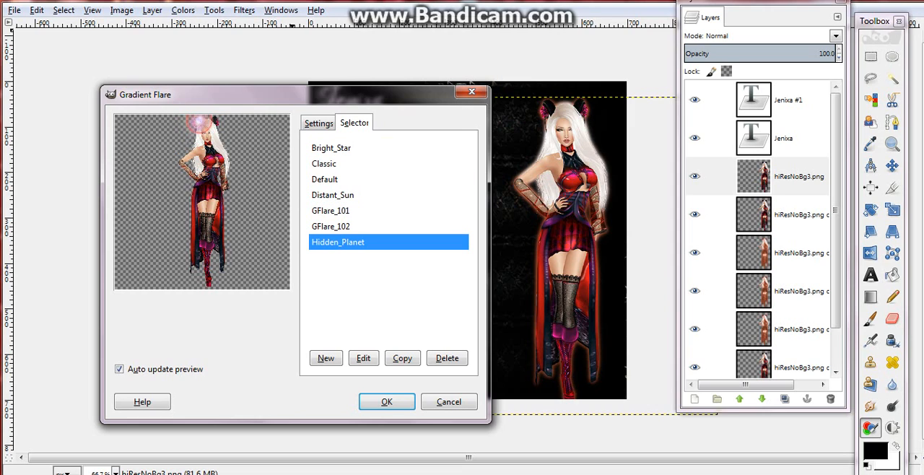
pyautogui.click(331, 227)
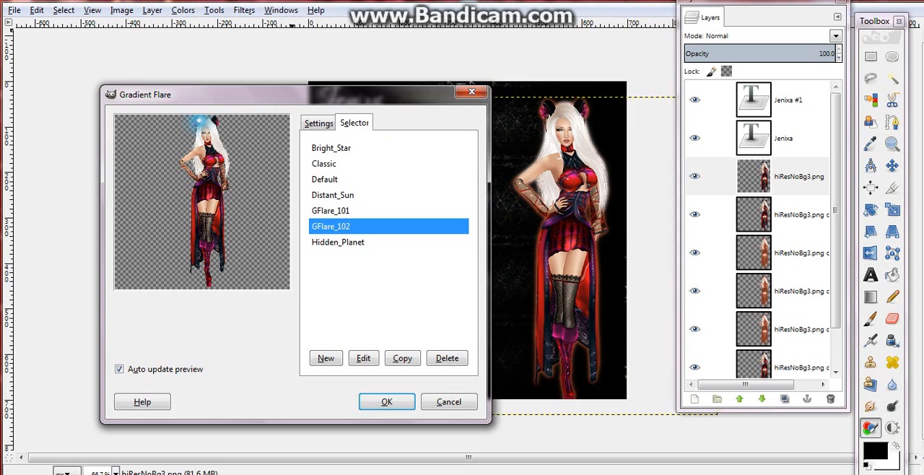
pyautogui.click(324, 164)
pyautogui.click(324, 179)
pyautogui.click(324, 164)
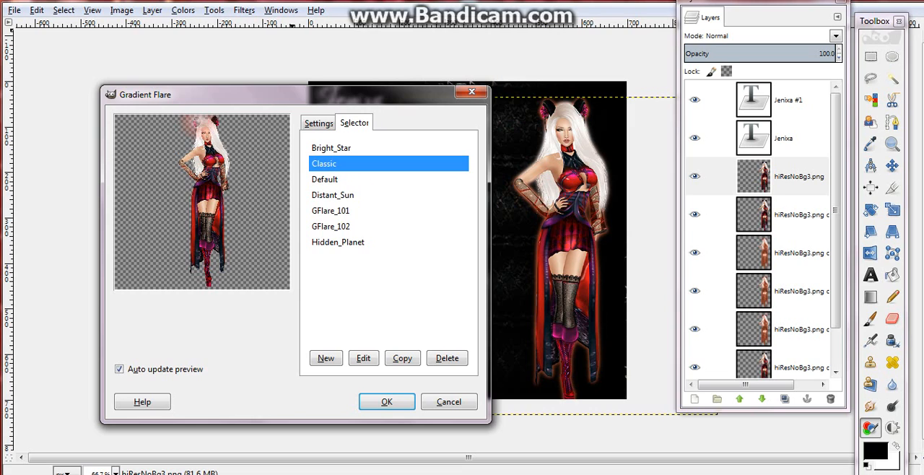
# Reduce the flare's radius to below 64.6, center the flare on the character's ear on the raised-elbow side, and apply the Gradient Flare
pyautogui.click(318, 124)
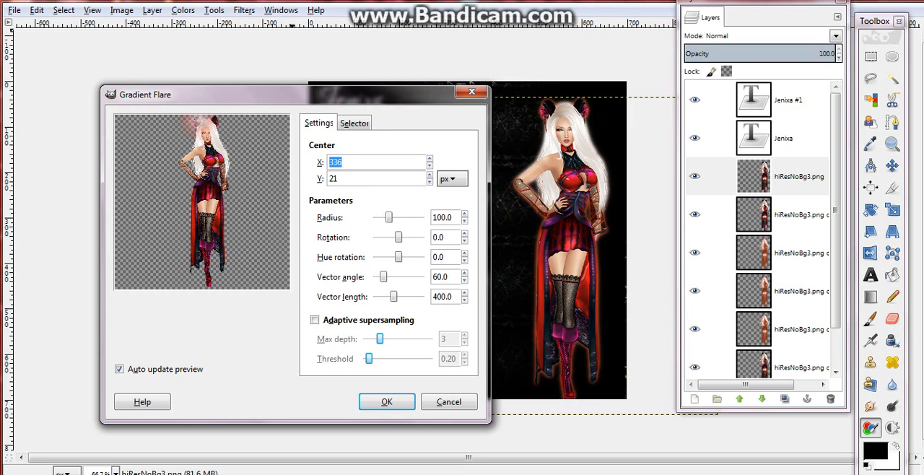
pyautogui.moveTo(388, 217); pyautogui.dragTo(383, 217)
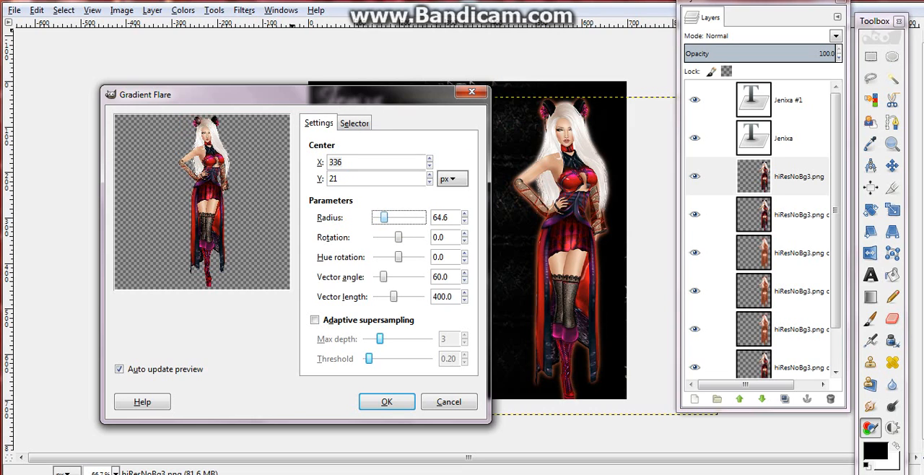
pyautogui.click(197, 120)
pyautogui.click(197, 123)
pyautogui.click(200, 122)
pyautogui.click(210, 117)
pyautogui.click(197, 117)
pyautogui.click(197, 121)
pyautogui.click(195, 120)
pyautogui.click(195, 118)
pyautogui.click(197, 121)
pyautogui.click(195, 119)
pyautogui.click(196, 119)
pyautogui.click(195, 119)
pyautogui.moveTo(383, 217); pyautogui.dragTo(379, 217)
pyautogui.click(387, 401)
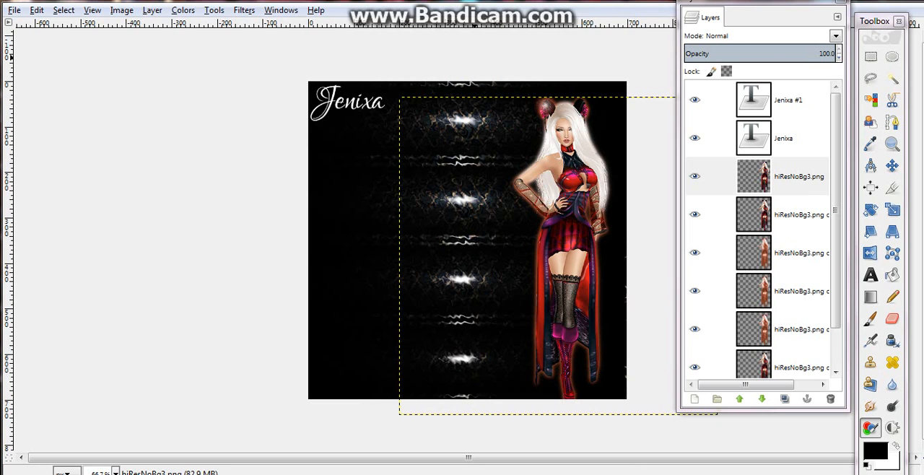
pyautogui.click(427, 1)
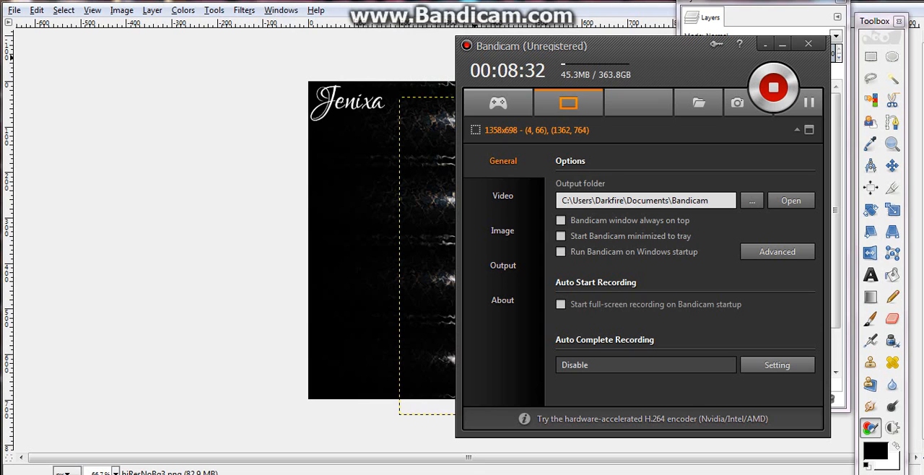
pyautogui.click(303, 1)
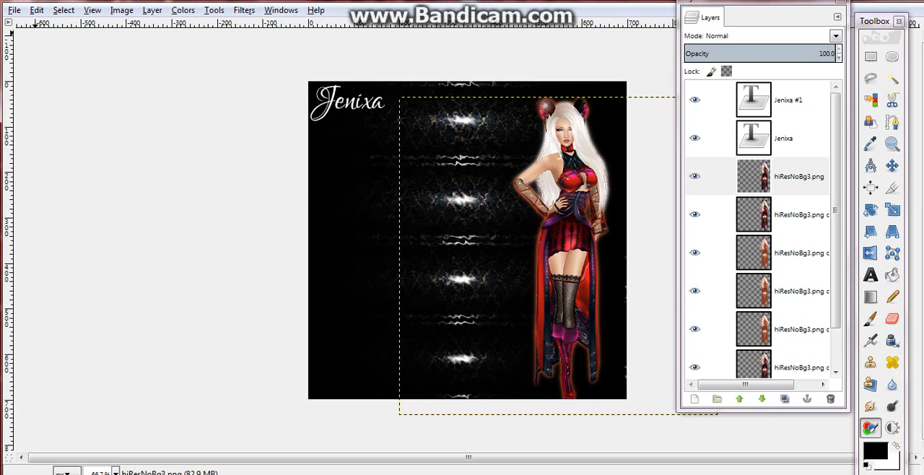
# Save the layered image to the Desktop as Tutorial.xcf
pyautogui.click(15, 10)
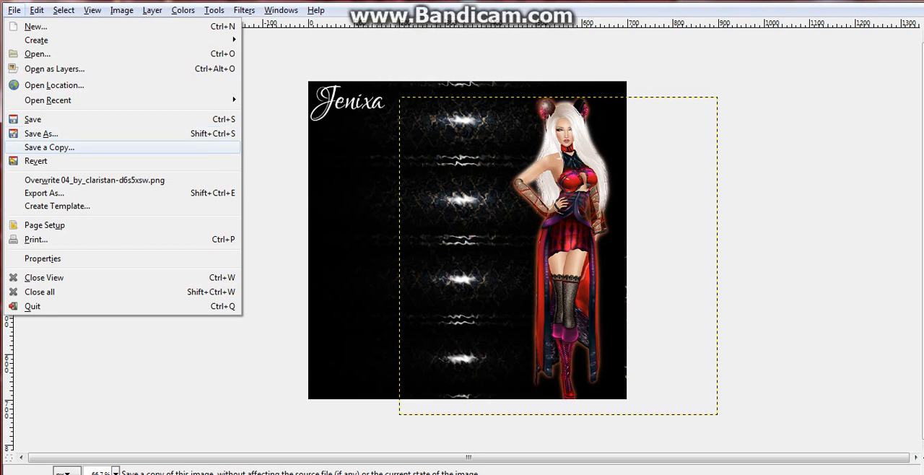
pyautogui.click(41, 134)
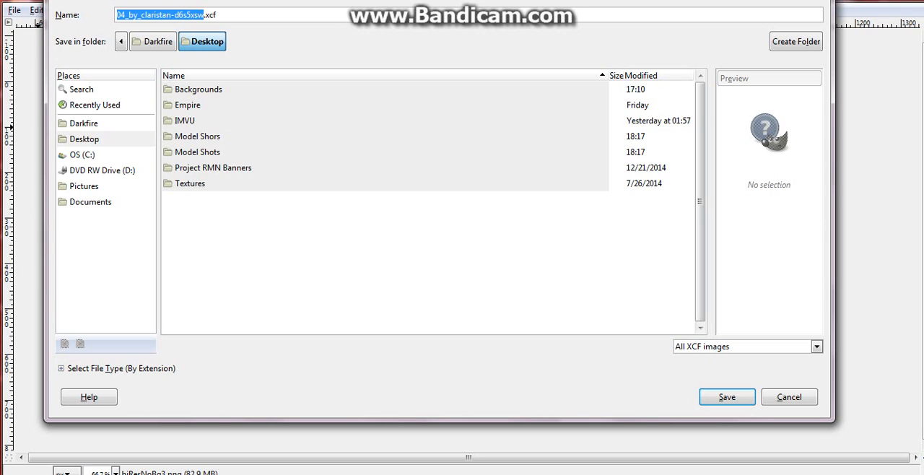
pyautogui.click(85, 139)
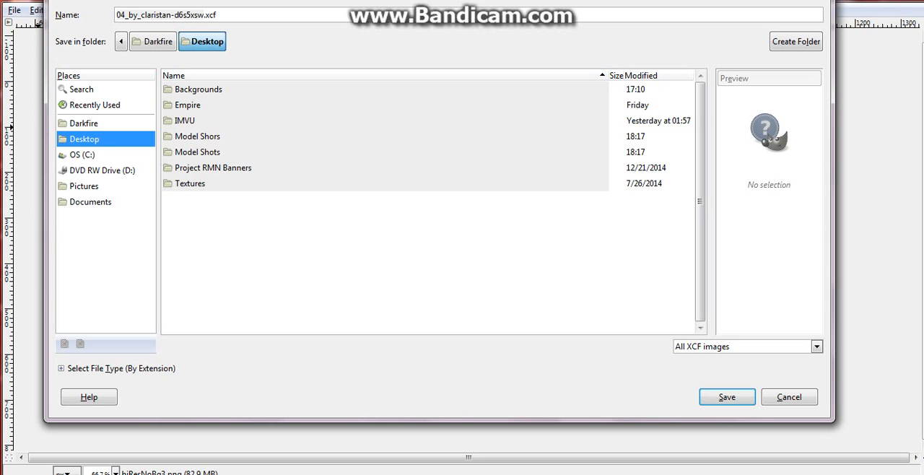
pyautogui.moveTo(206, 14); pyautogui.dragTo(116, 14)
pyautogui.click(190, 14)
pyautogui.click(197, 14)
pyautogui.press('BackSpace')
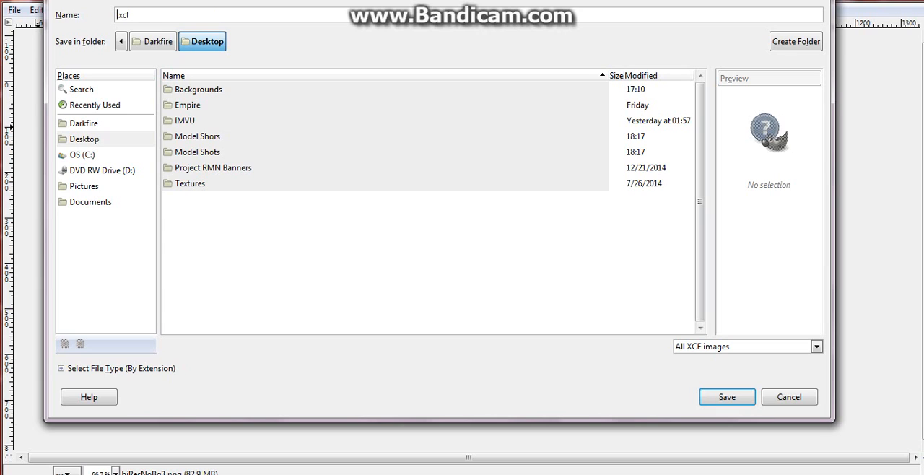
pyautogui.write('Tutorial')
pyautogui.click(726, 397)
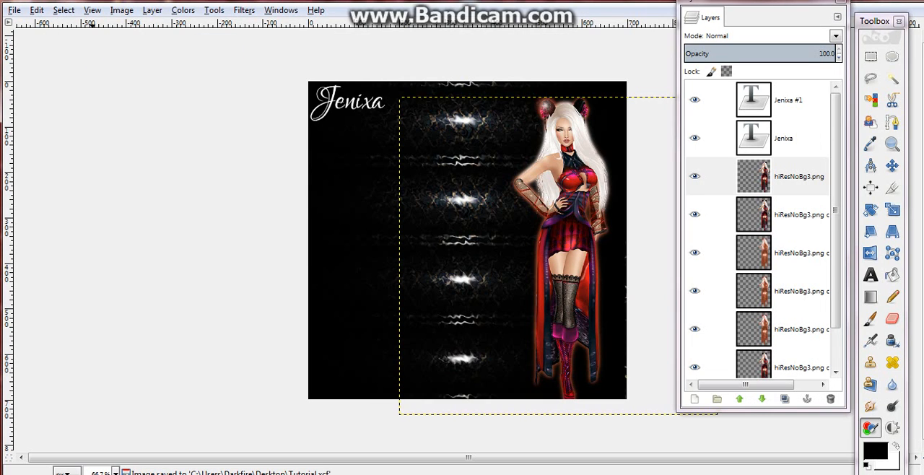
# Export the picture to the Desktop as Tutorial.png, keeping the offered PNG options with compression level 9
pyautogui.click(14, 10)
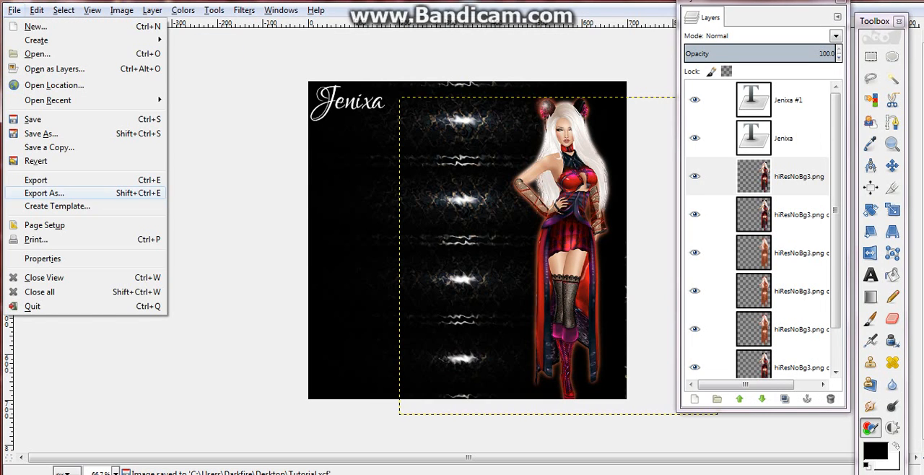
pyautogui.click(43, 193)
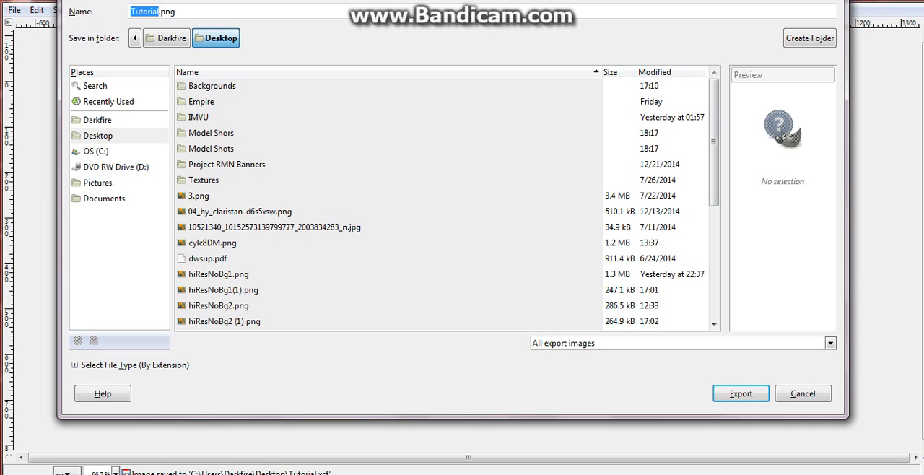
pyautogui.click(166, 11)
pyautogui.click(171, 12)
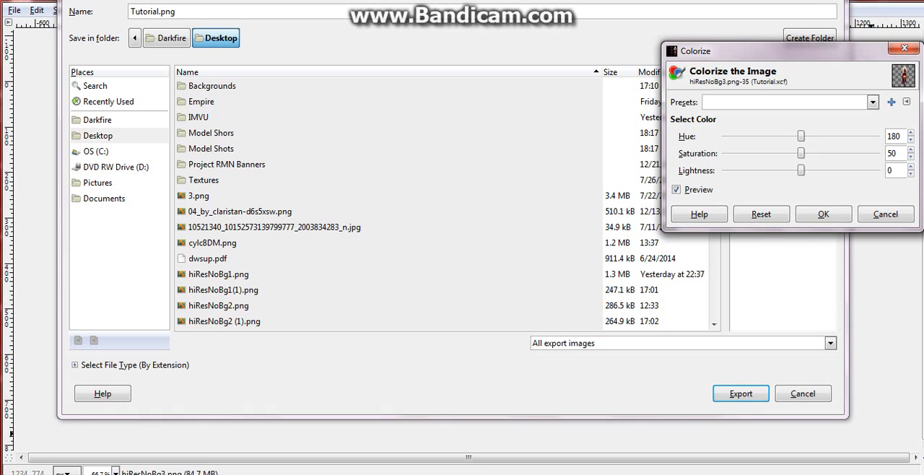
pyautogui.click(740, 393)
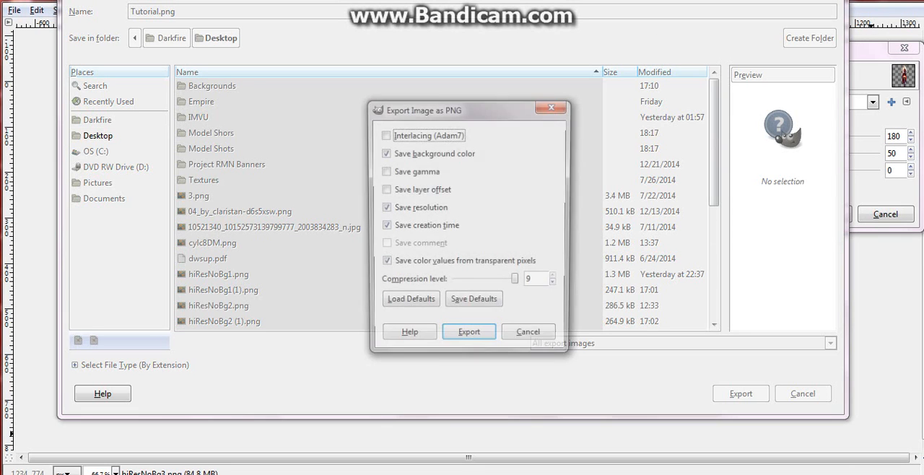
pyautogui.press('Return')
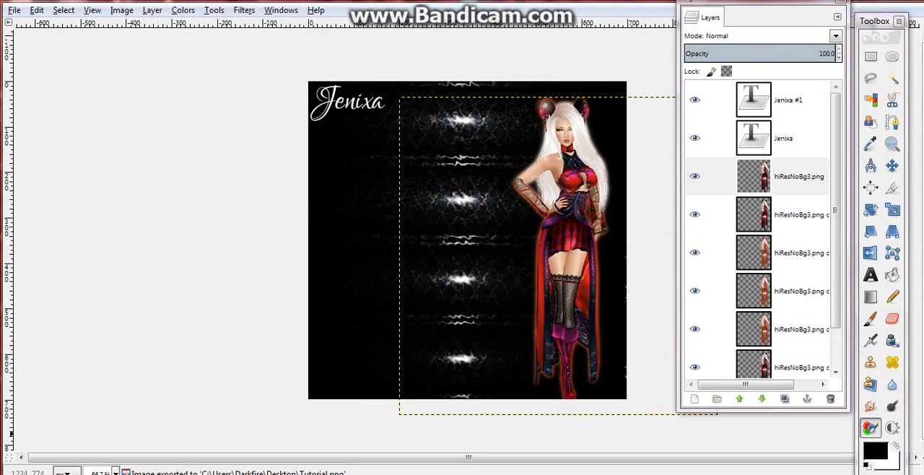
# Move the Layers window clear of the finished picture
pyautogui.moveTo(757, 2); pyautogui.dragTo(797, 28)
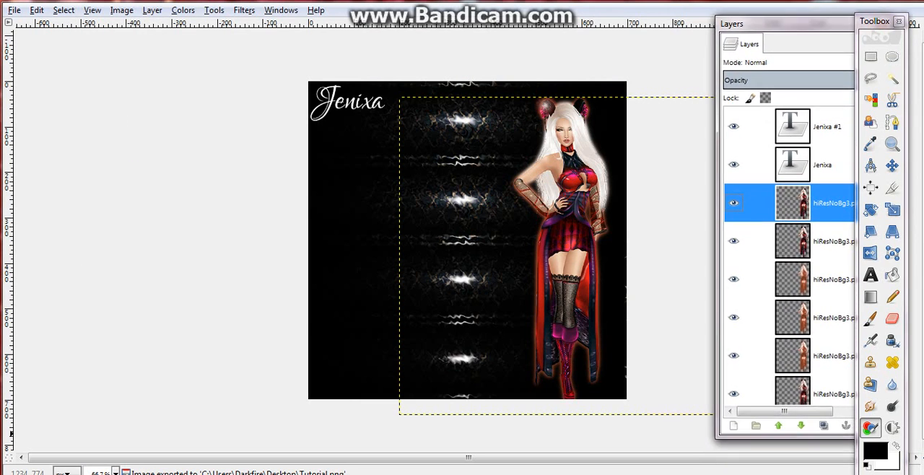